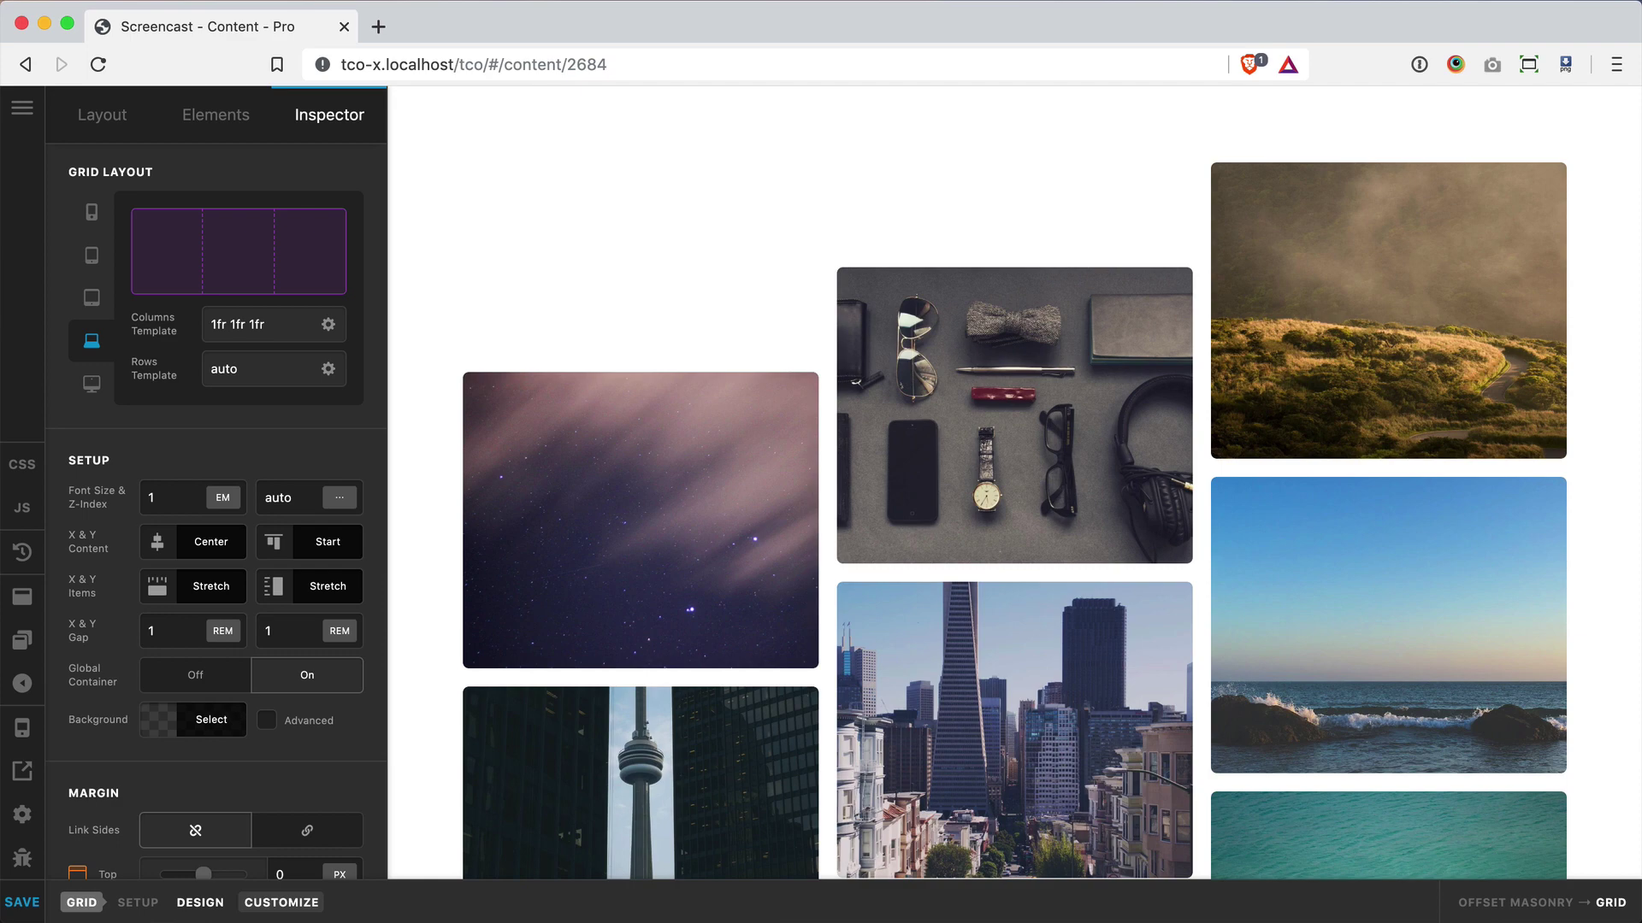
Step: Inspect the grid's 1fr column values in the Columns Template field
{"action": "scroll", "coordinate": [885, 669], "scroll_direction": "down", "scroll_amount": 5}
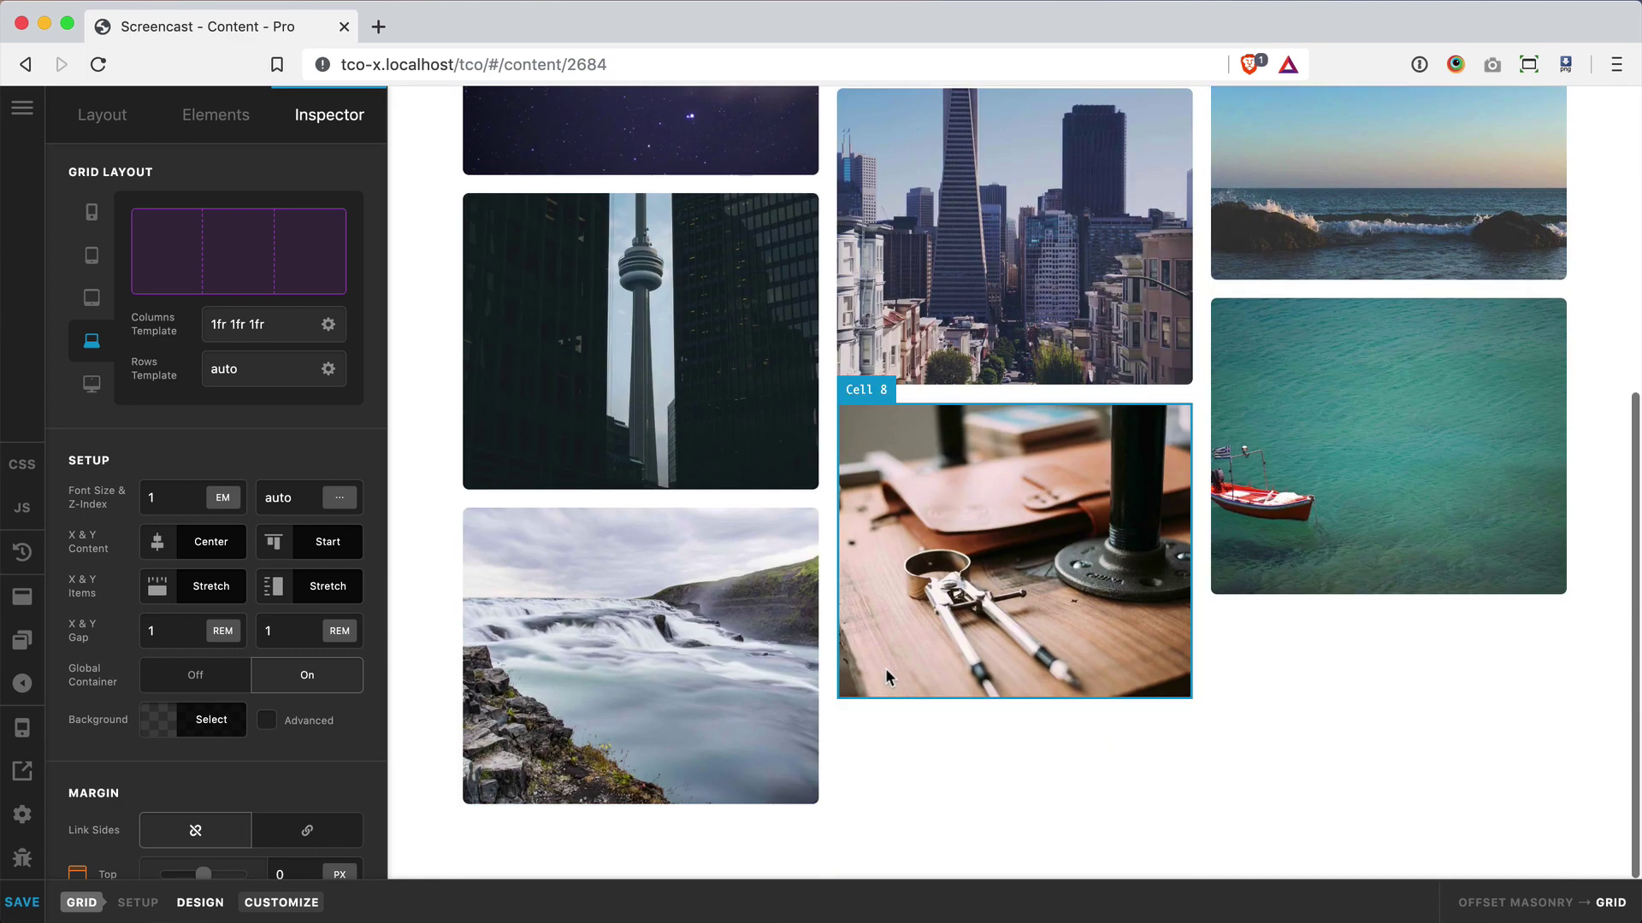
{"action": "scroll", "coordinate": [885, 668], "scroll_direction": "up", "scroll_amount": 5}
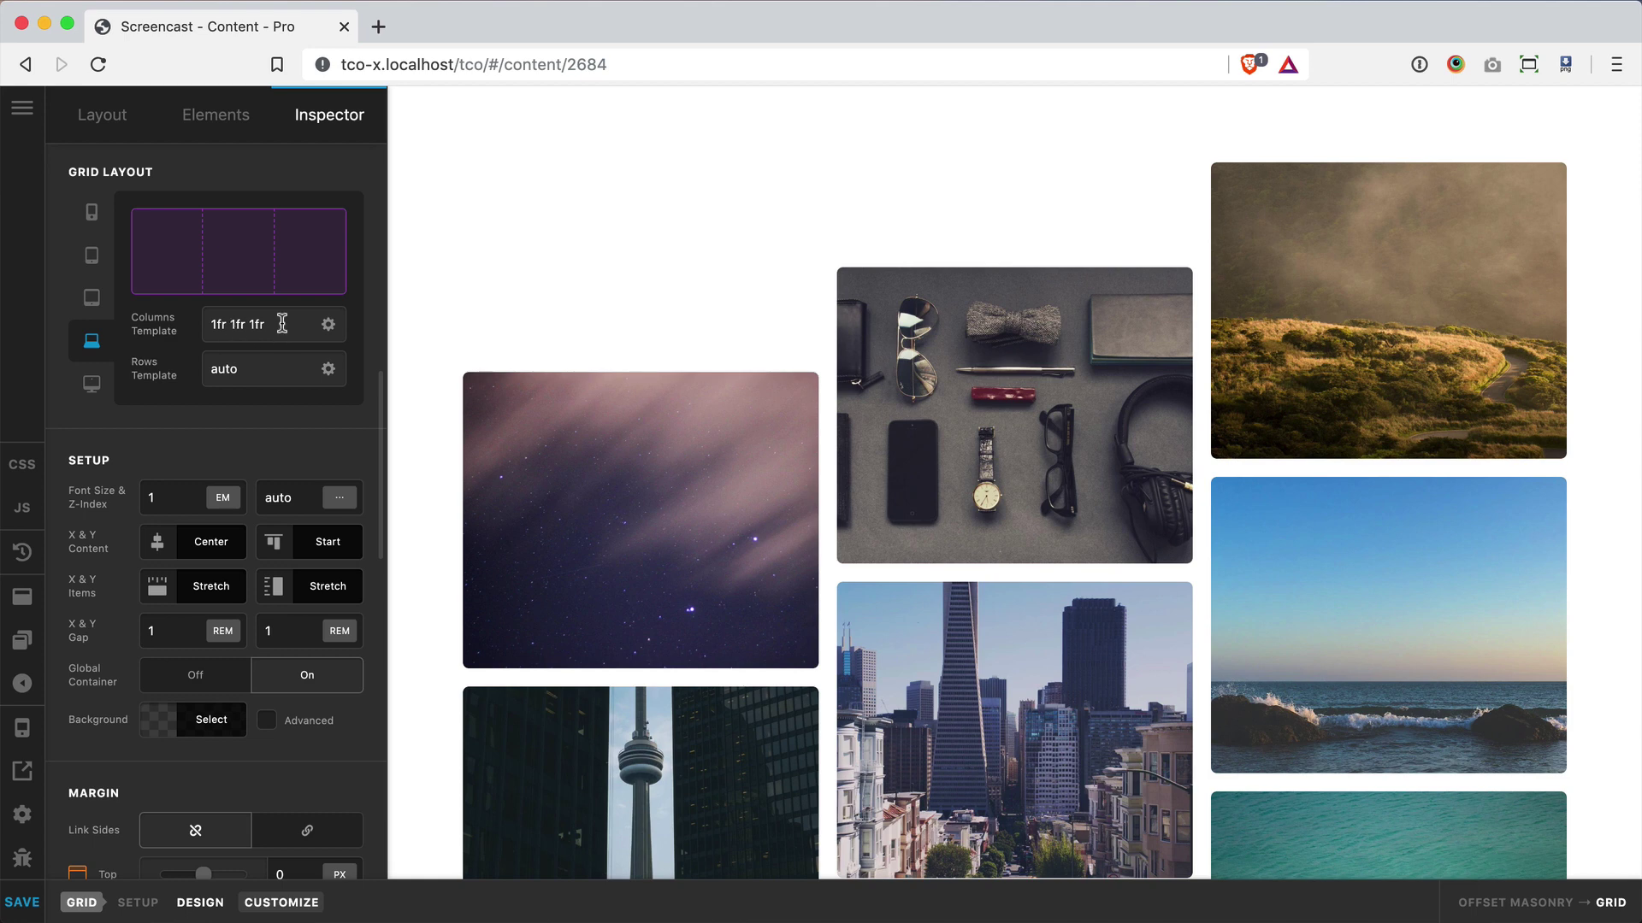
{"action": "double_click", "coordinate": [282, 323]}
{"action": "left_click", "coordinate": [282, 323]}
Step: Check the gap value of 1, then select Cell 1, the starry-sky photo
{"action": "scroll", "coordinate": [325, 578], "scroll_direction": "down", "scroll_amount": 3}
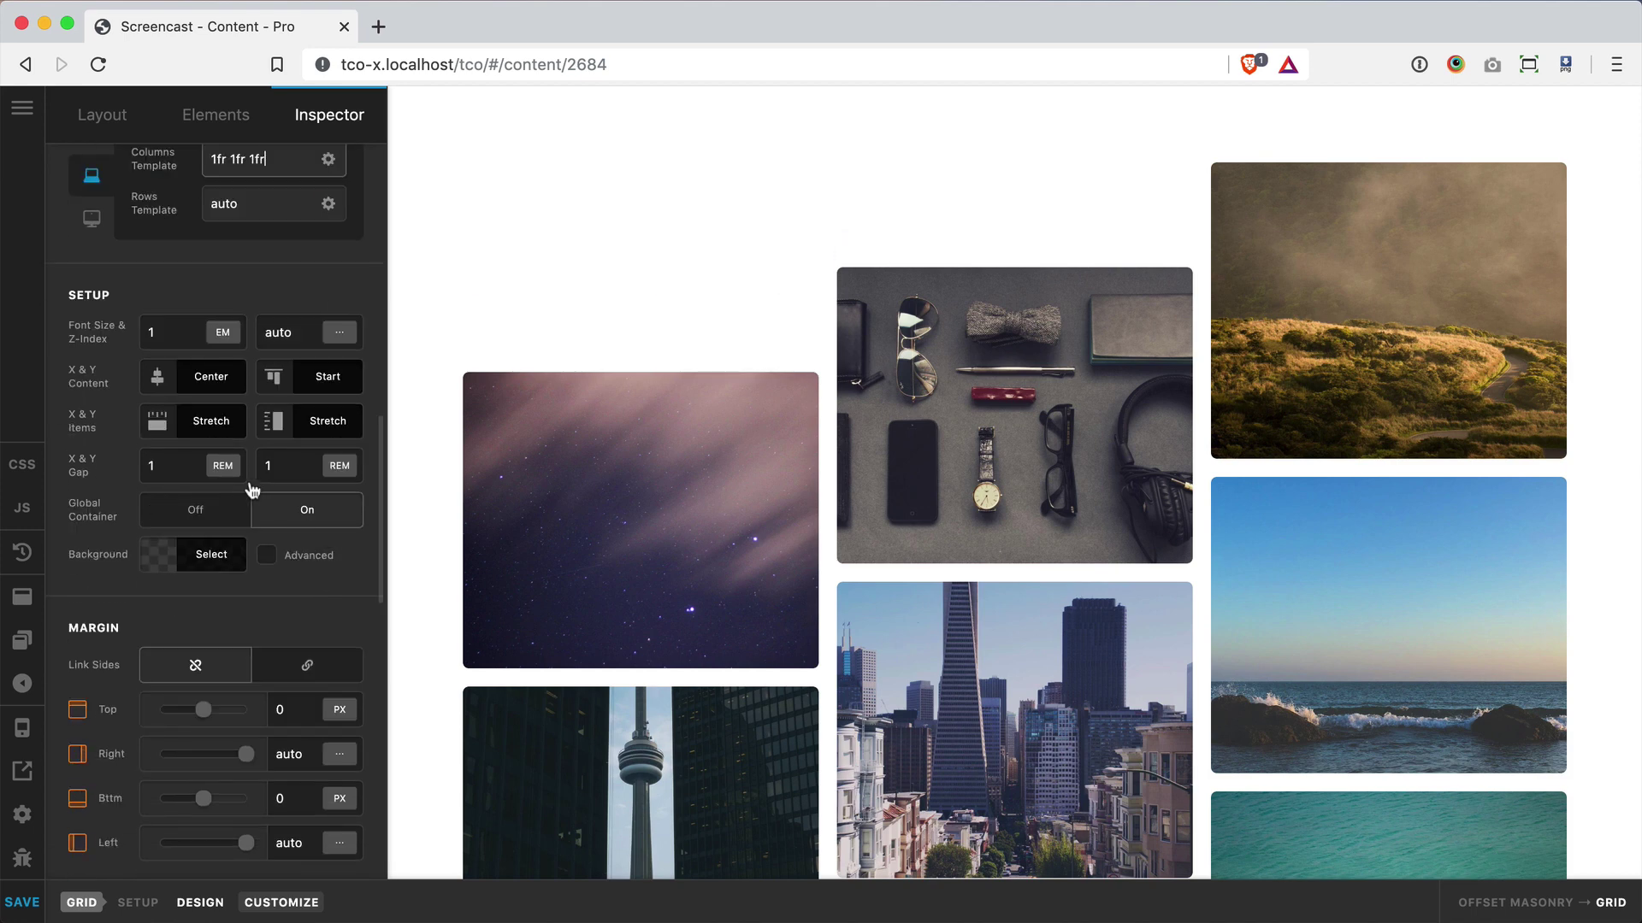
{"action": "left_click", "coordinate": [165, 465]}
{"action": "left_click", "coordinate": [152, 466]}
{"action": "left_click", "coordinate": [553, 536]}
{"action": "scroll", "coordinate": [318, 621], "scroll_direction": "down", "scroll_amount": 3}
{"action": "scroll", "coordinate": [318, 621], "scroll_direction": "down", "scroll_amount": 15}
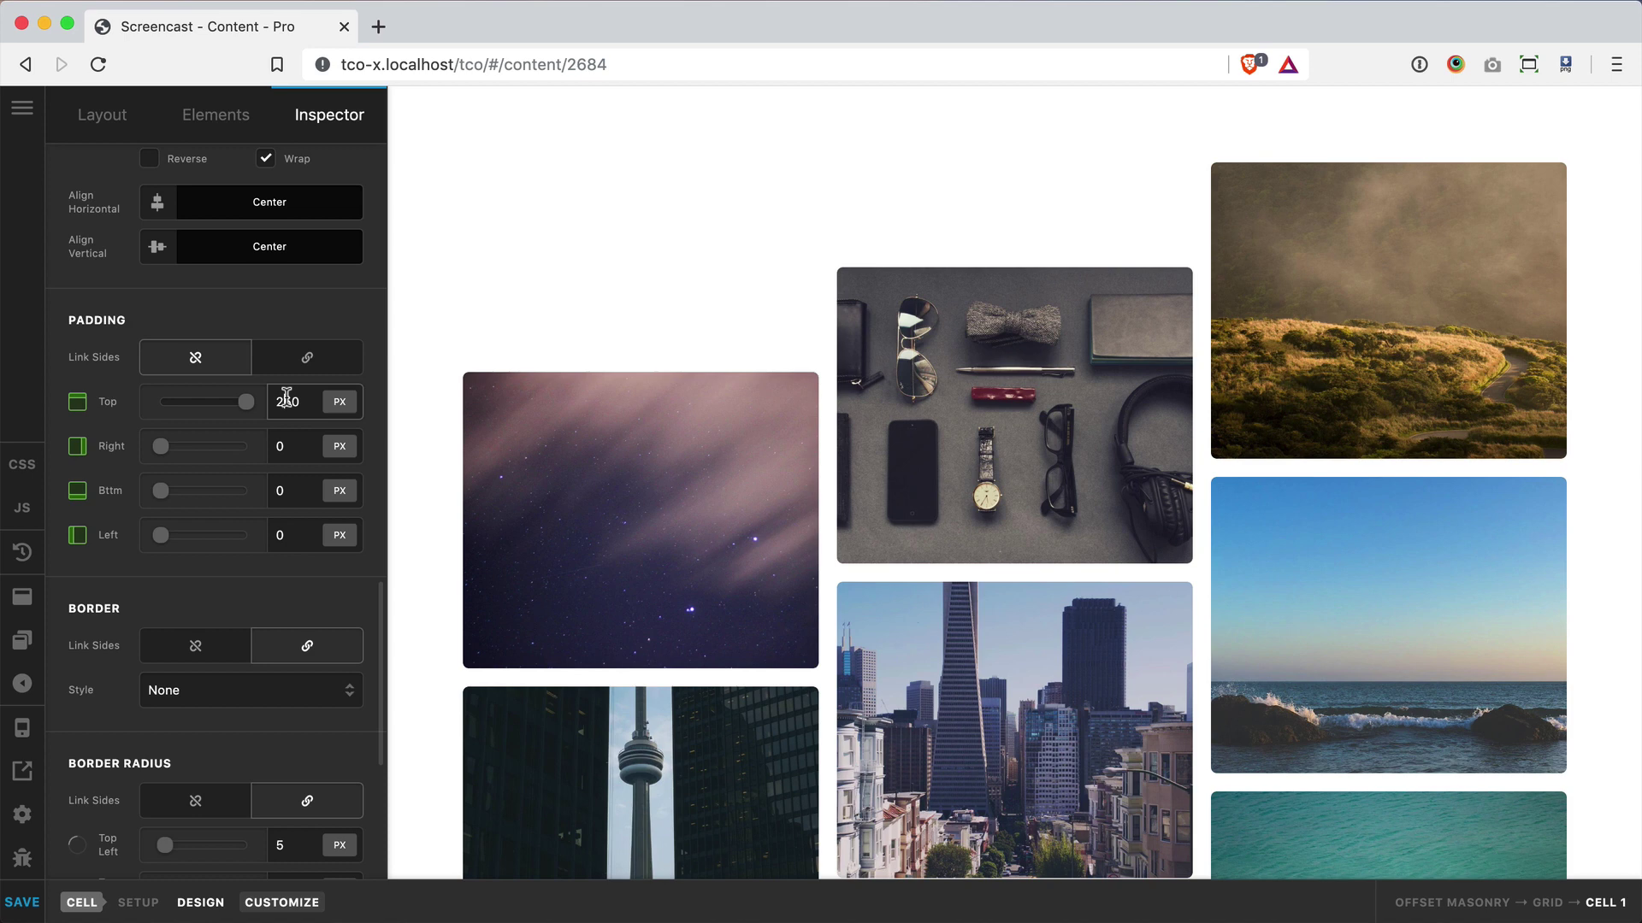
{"action": "scroll", "coordinate": [286, 399], "scroll_direction": "up", "scroll_amount": 15}
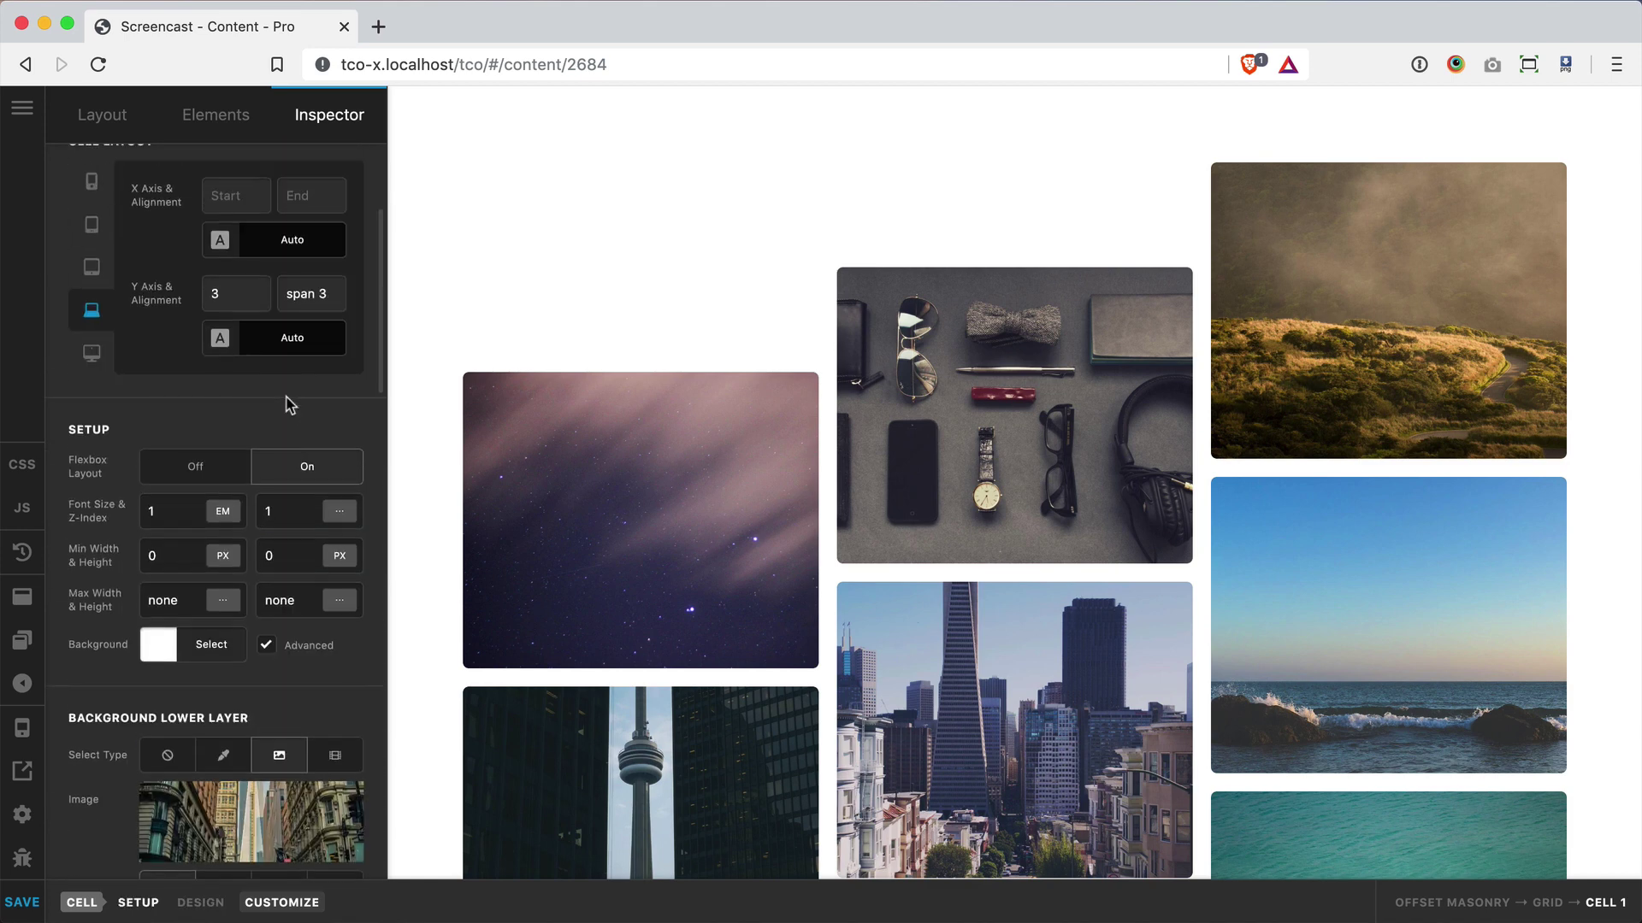
{"action": "scroll", "coordinate": [289, 403], "scroll_direction": "up", "scroll_amount": 1}
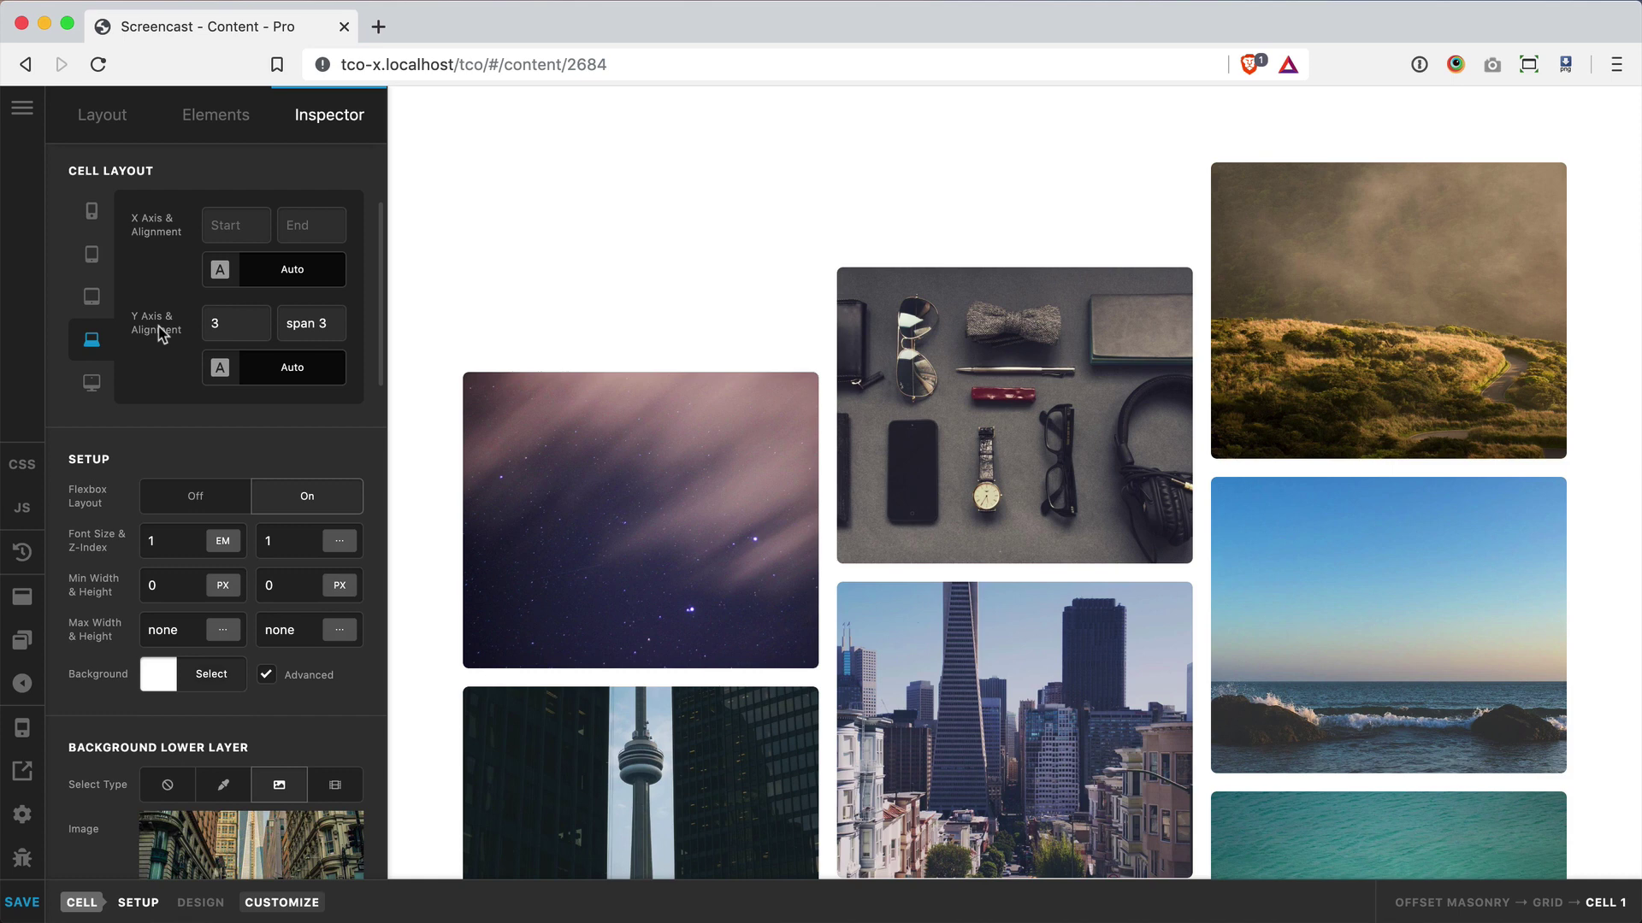
Step: Check Cell 1's empty column end and row start of 3, then enable the grid editing overlay
{"action": "left_click", "coordinate": [293, 220]}
{"action": "left_click", "coordinate": [147, 321]}
{"action": "left_click", "coordinate": [223, 322]}
{"action": "double_click", "coordinate": [232, 323]}
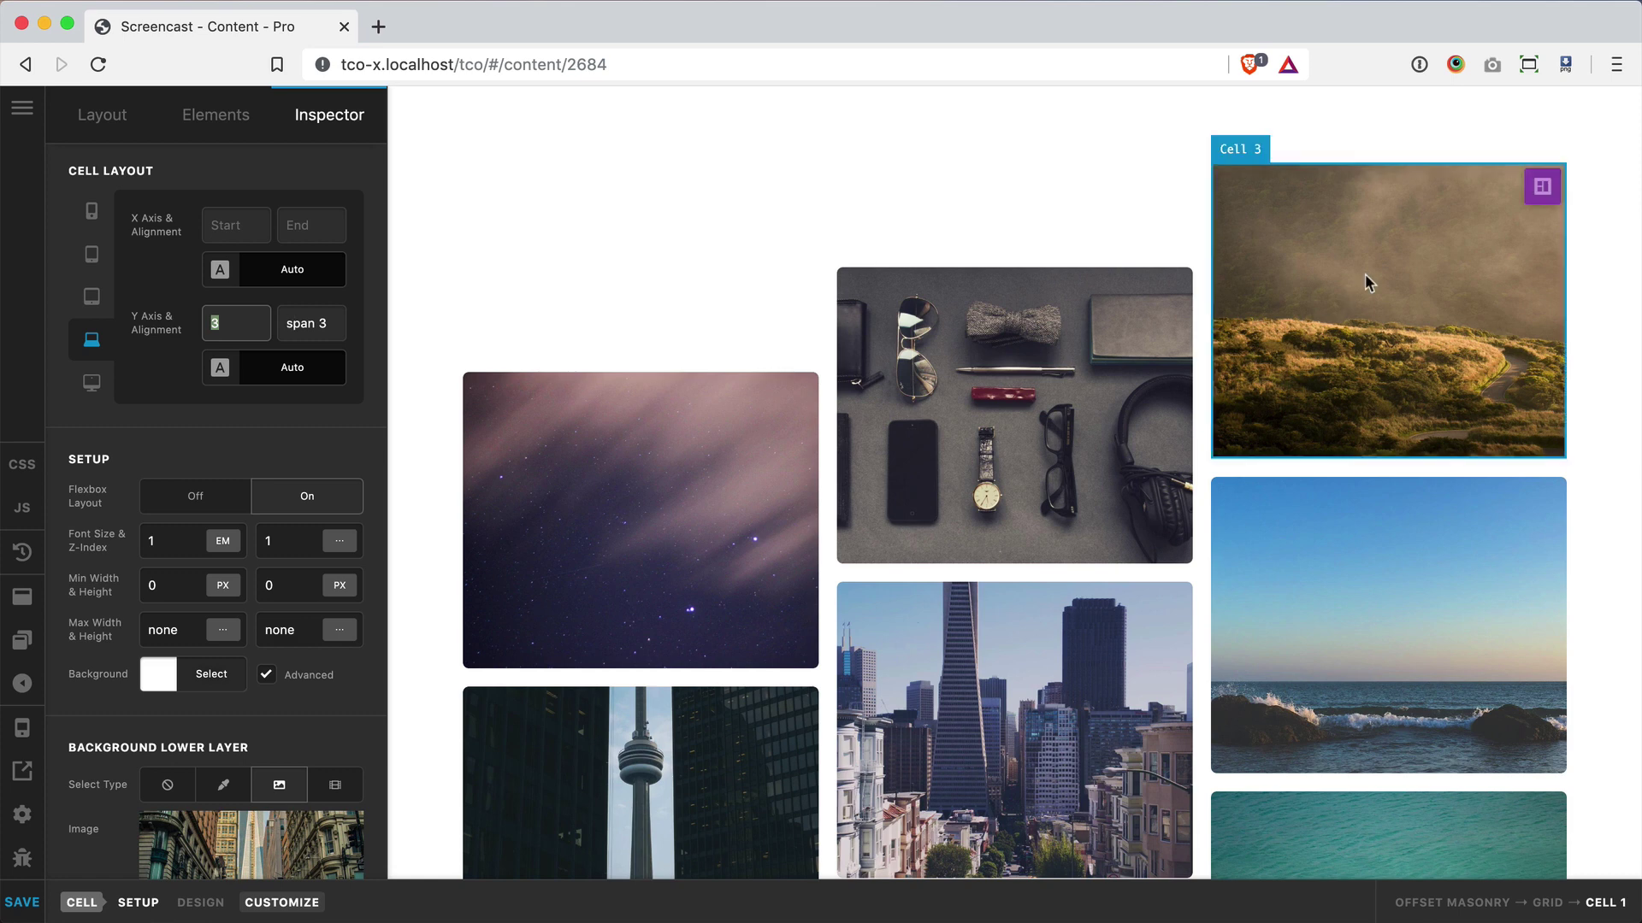
{"action": "left_click", "coordinate": [1544, 187]}
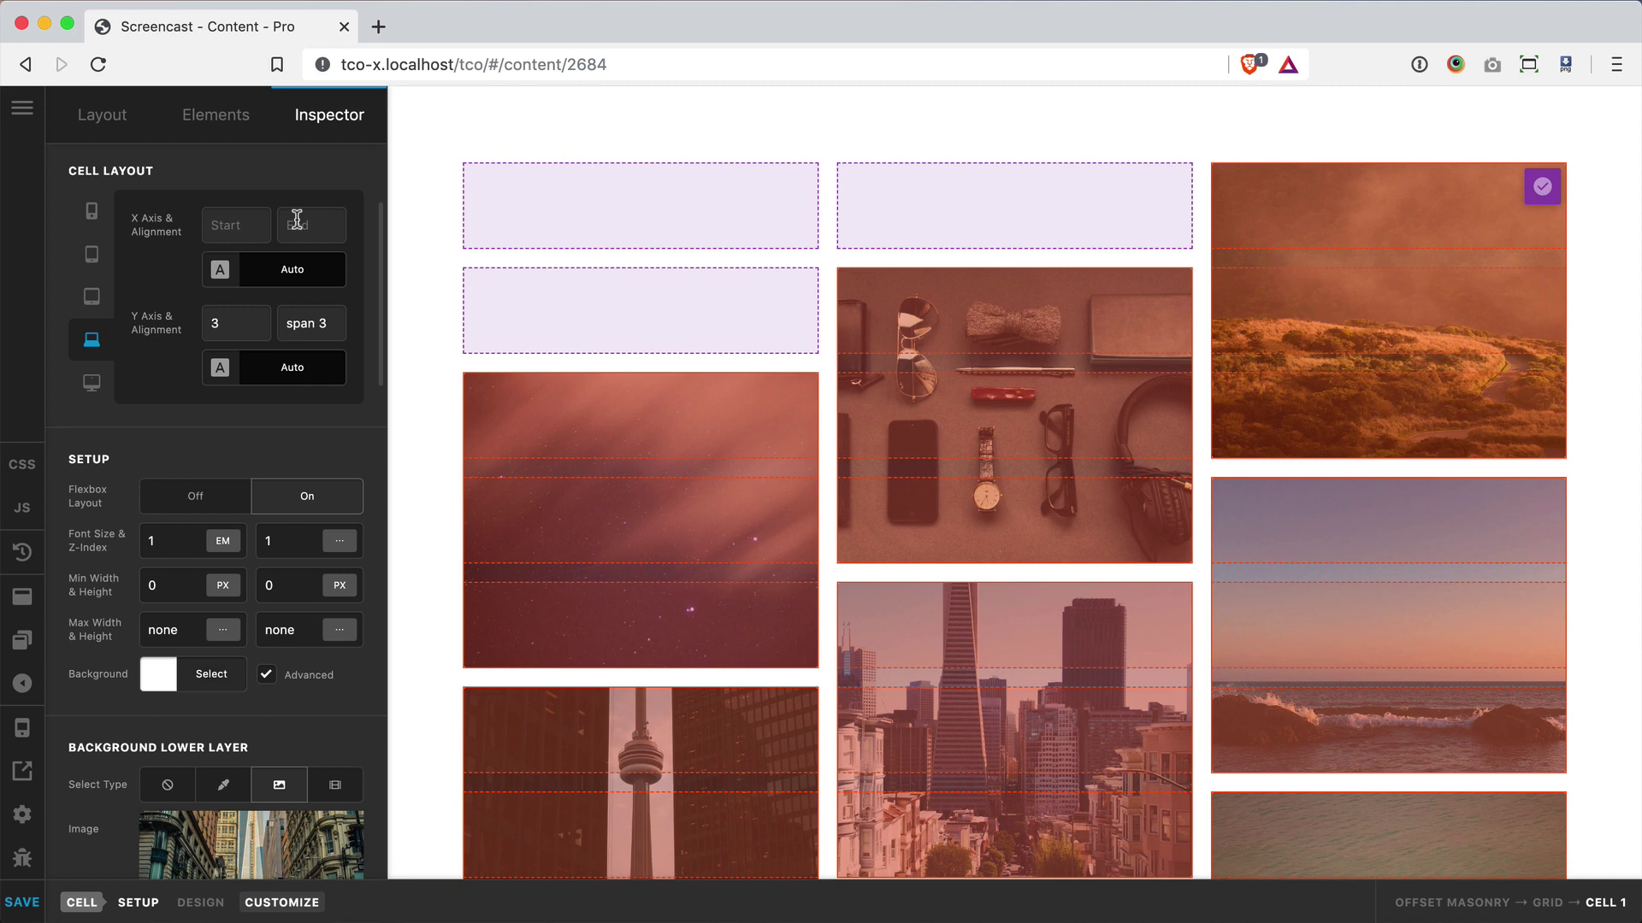
Step: Drag the starry cell up to row 2 and back to row 3, spanning columns 1–2 and rows 3–6
{"action": "double_click", "coordinate": [309, 318]}
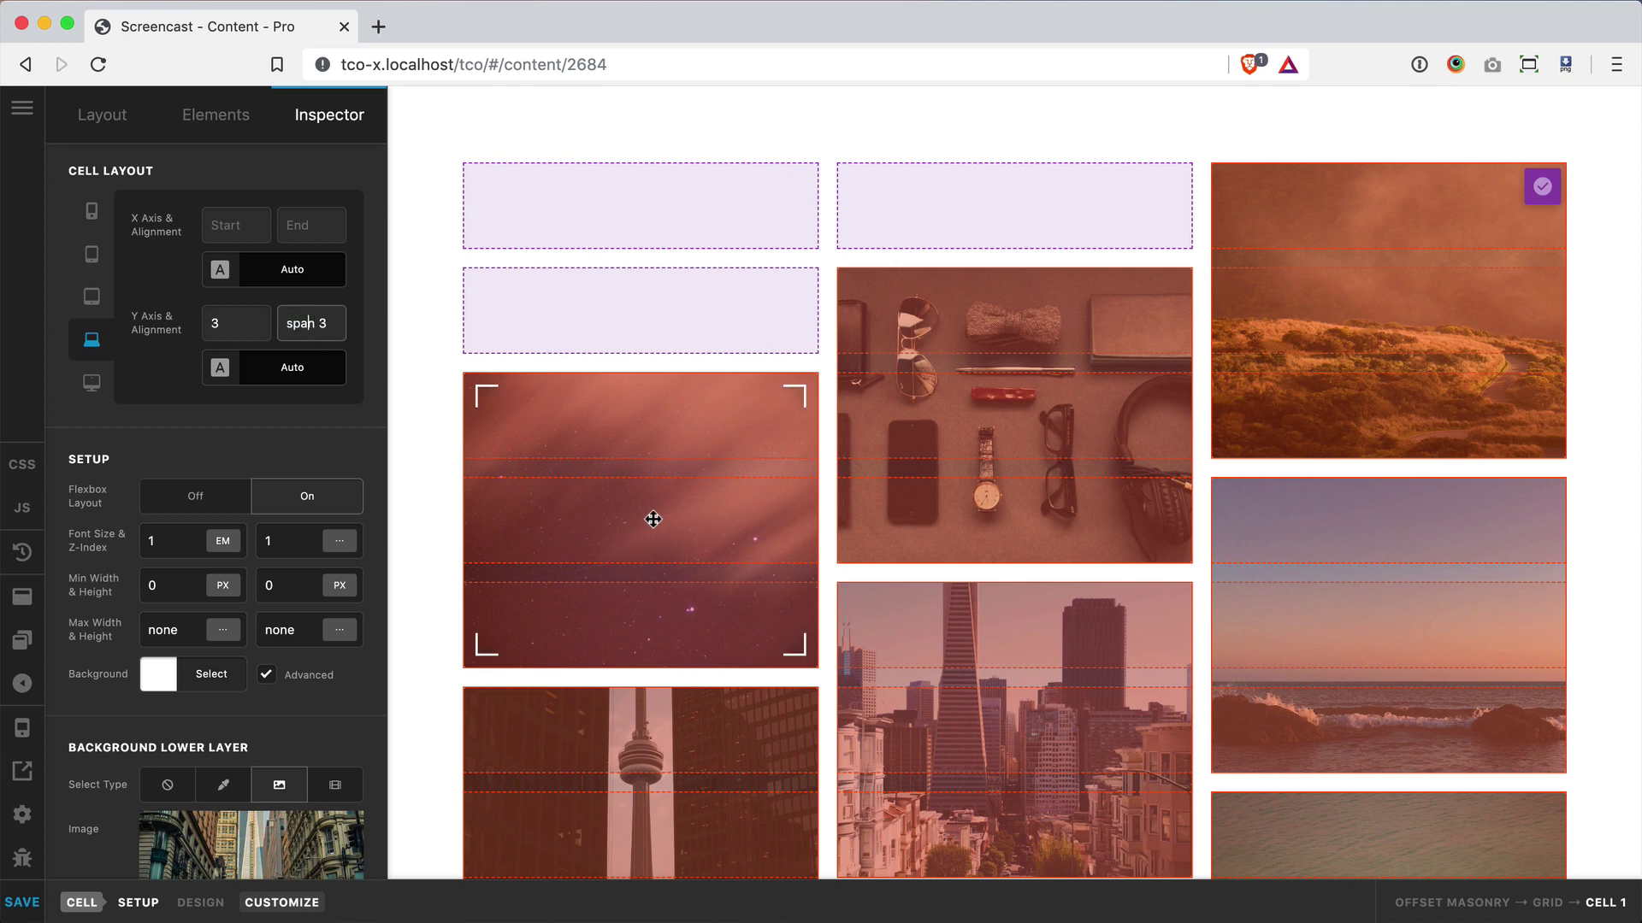
{"action": "left_click_drag", "start_coordinate": [653, 519], "coordinate": [654, 420]}
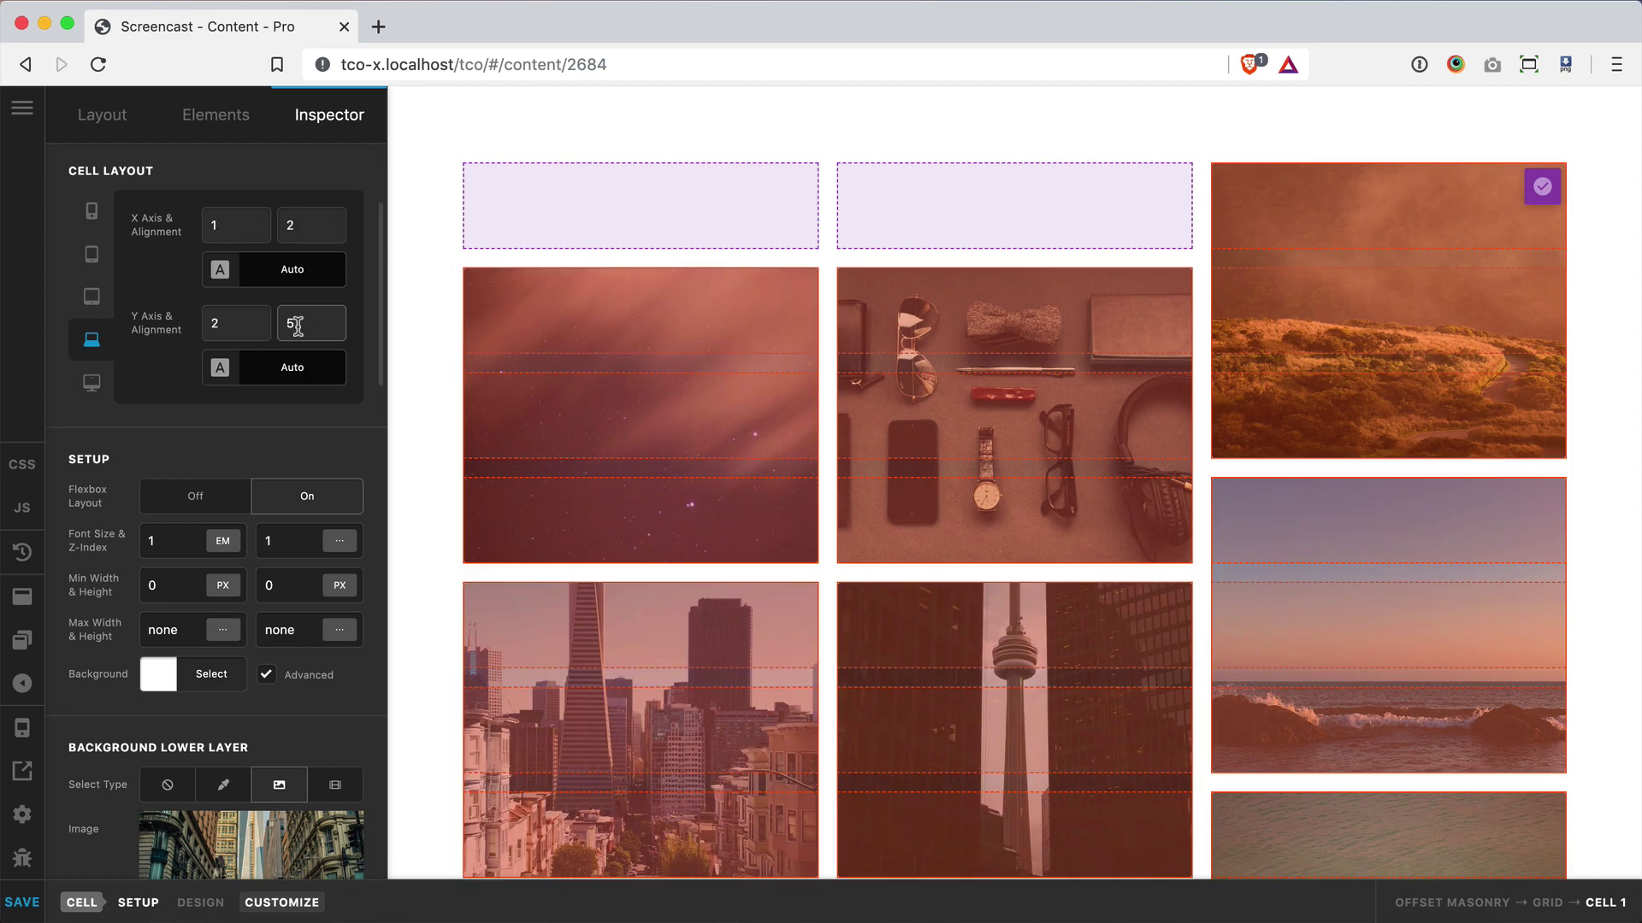
{"action": "left_click_drag", "start_coordinate": [630, 356], "coordinate": [631, 465]}
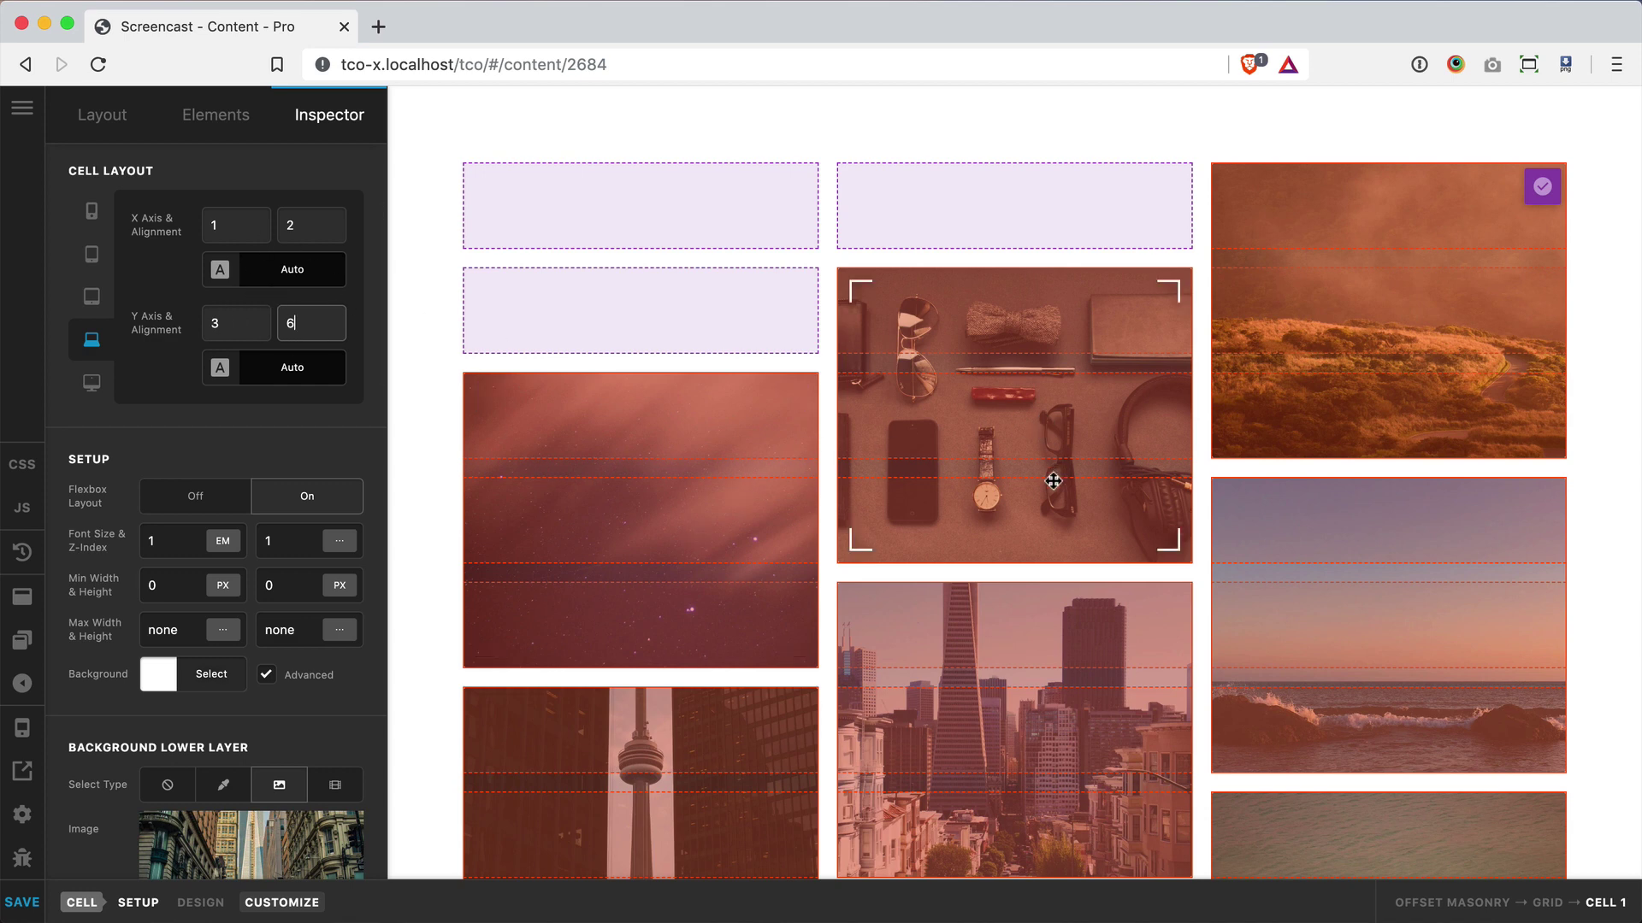
Step: Exit grid editing and select the whole grid to view its 1fr 1fr 1fr columns and auto rows
{"action": "left_click", "coordinate": [1540, 191]}
{"action": "left_click", "coordinate": [1540, 191]}
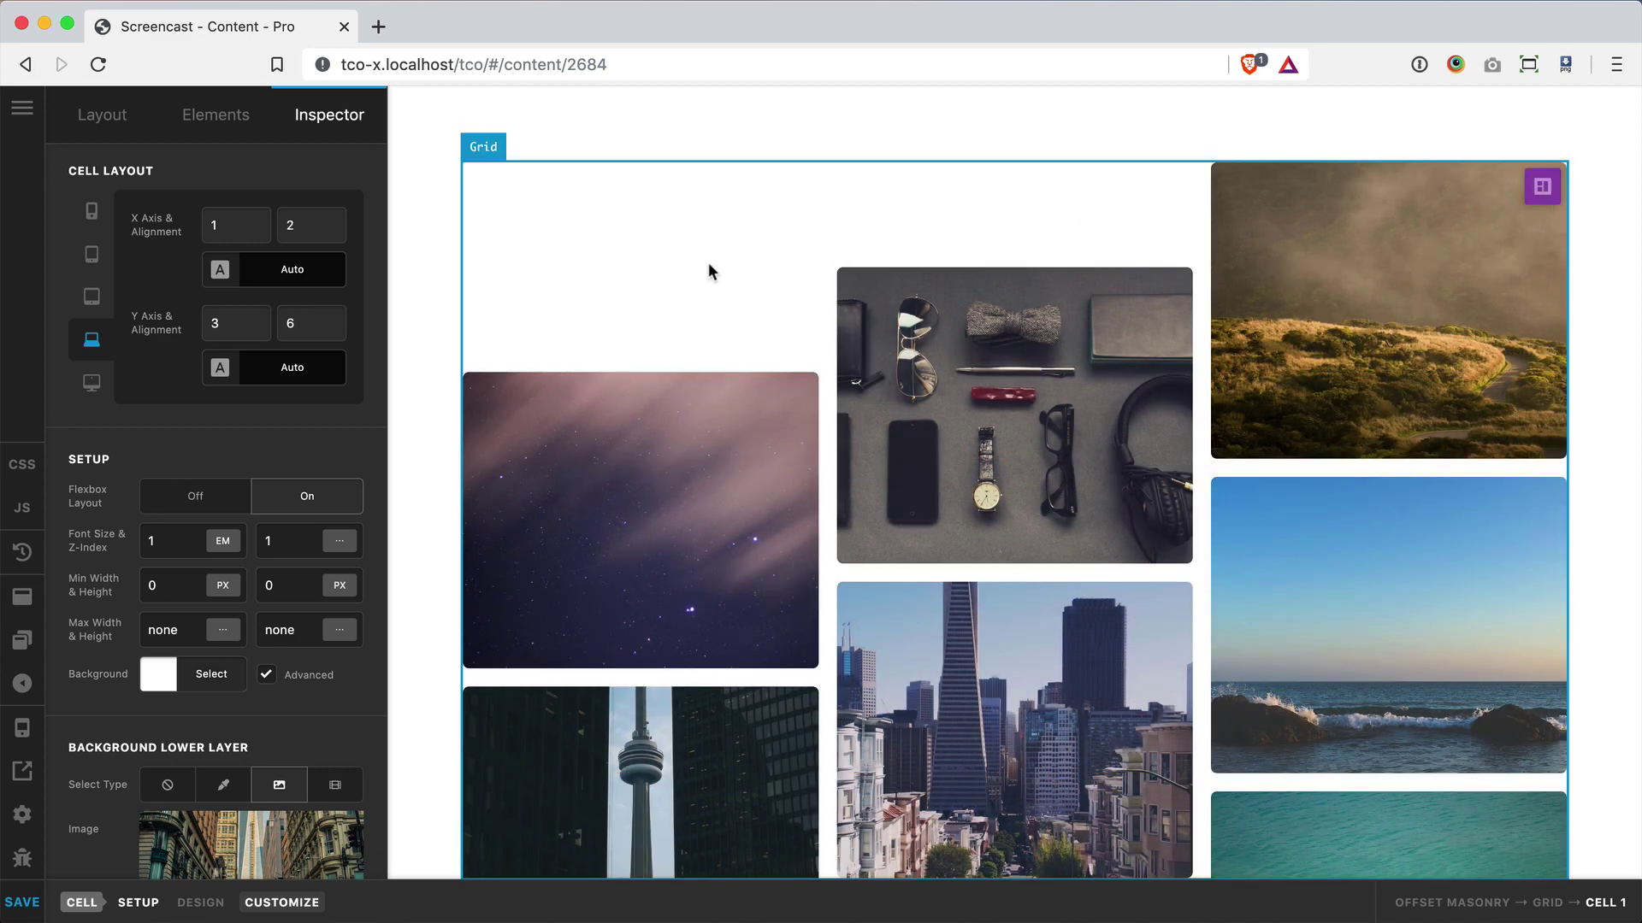
{"action": "left_click", "coordinate": [706, 272]}
{"action": "scroll", "coordinate": [249, 436], "scroll_direction": "down", "scroll_amount": 6}
{"action": "left_click", "coordinate": [241, 436]}
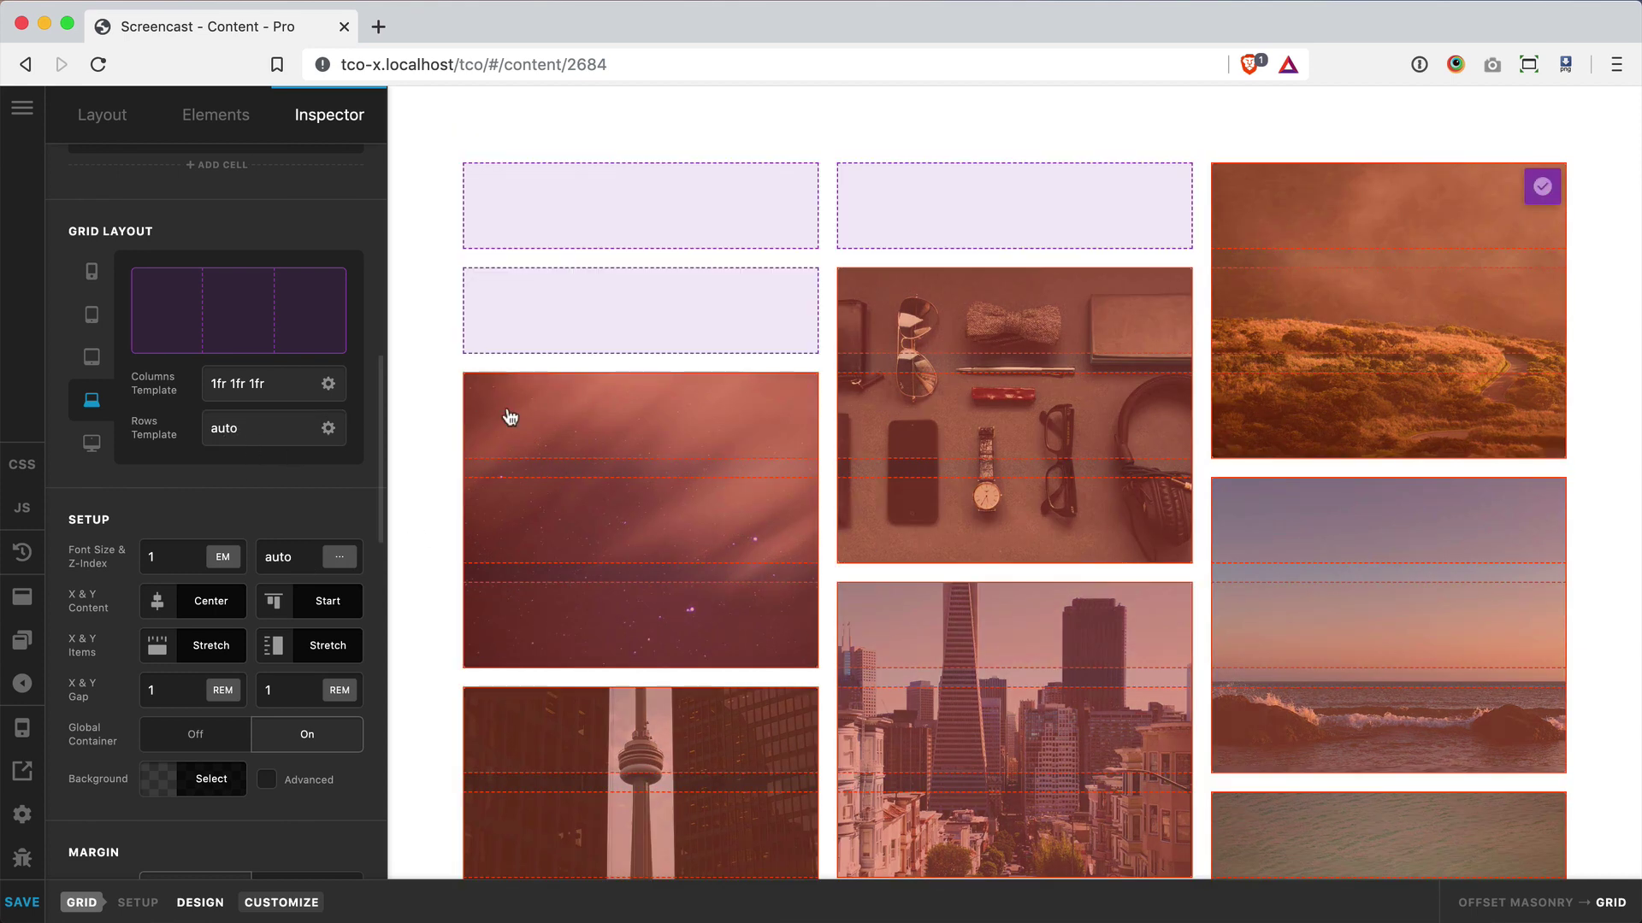
{"action": "left_click", "coordinate": [1544, 190]}
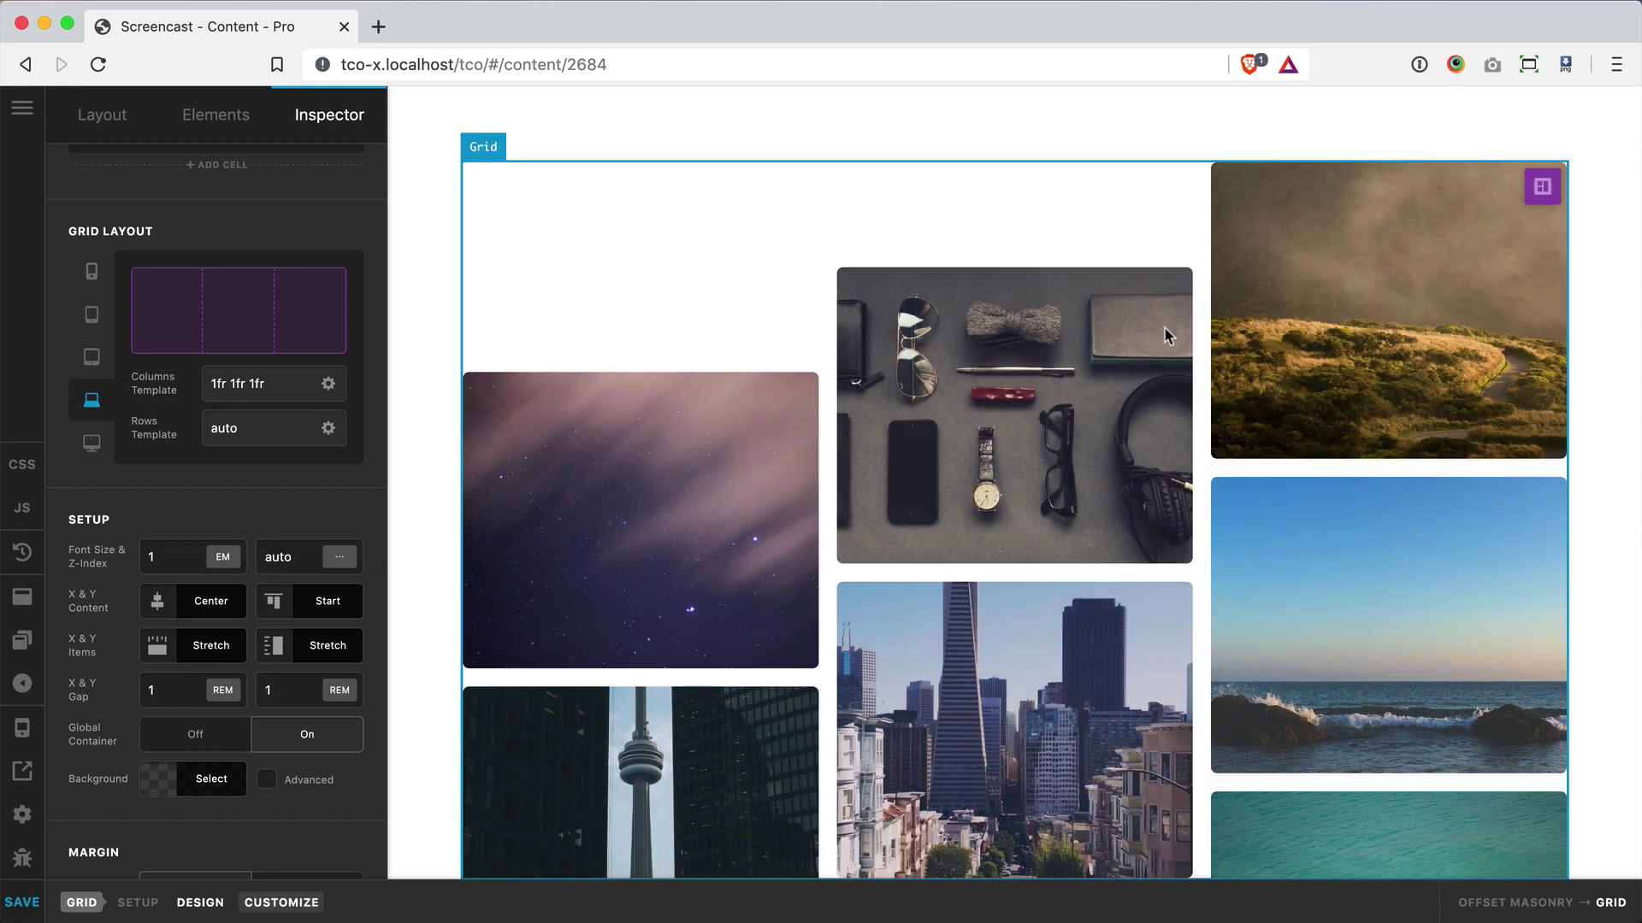
{"action": "scroll", "coordinate": [1112, 358], "scroll_direction": "down", "scroll_amount": 2}
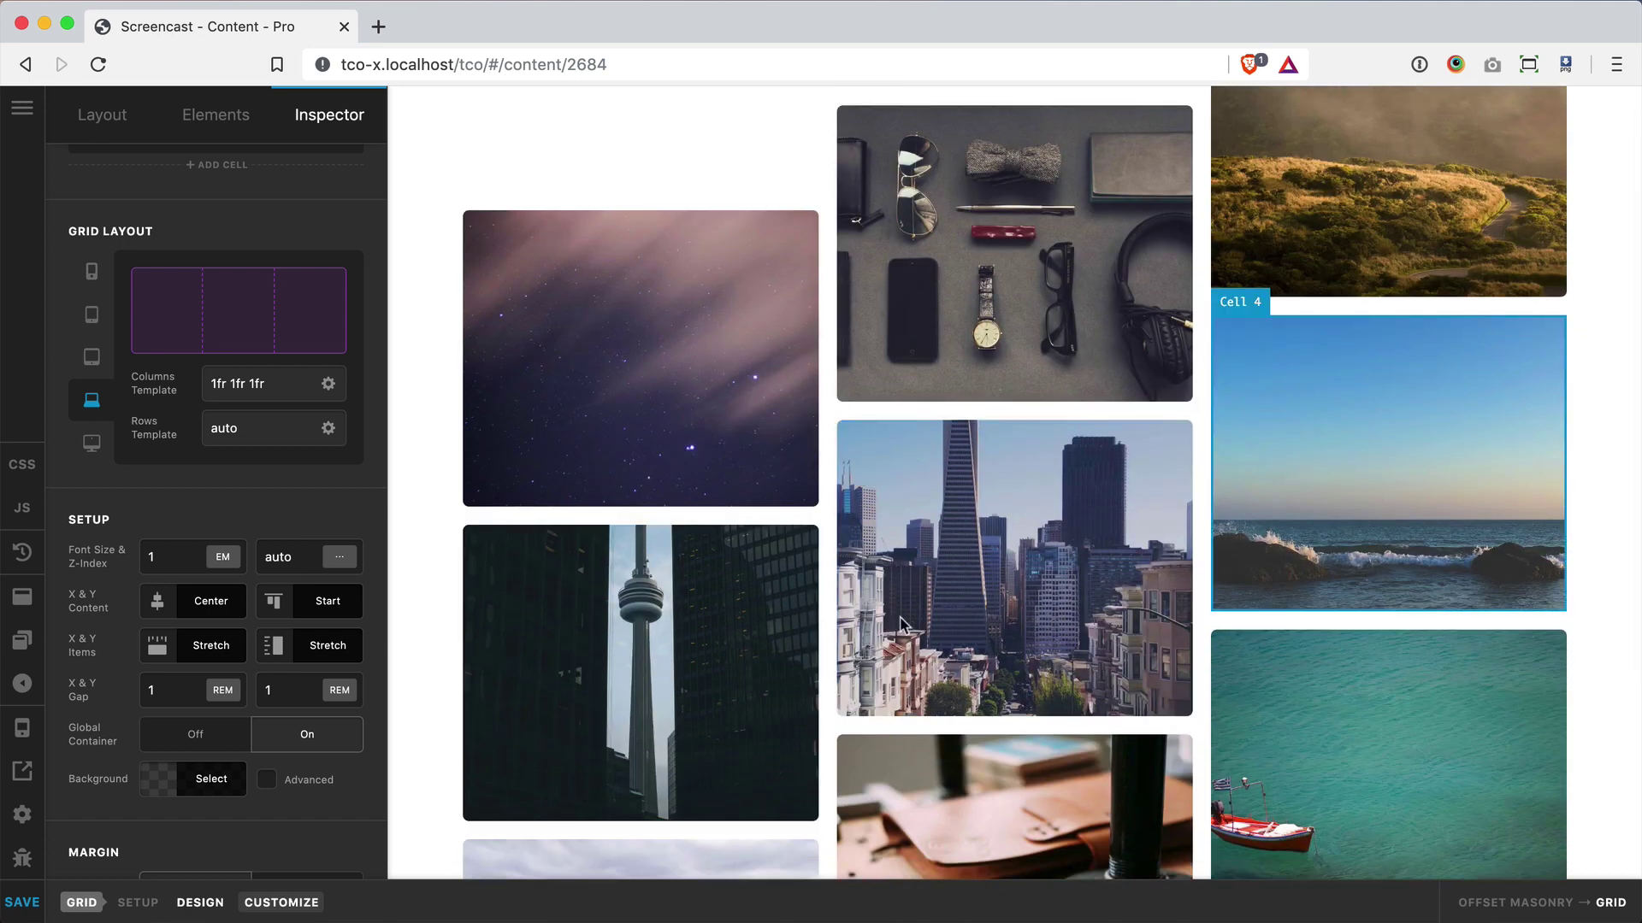
{"action": "scroll", "coordinate": [744, 689], "scroll_direction": "up", "scroll_amount": 1}
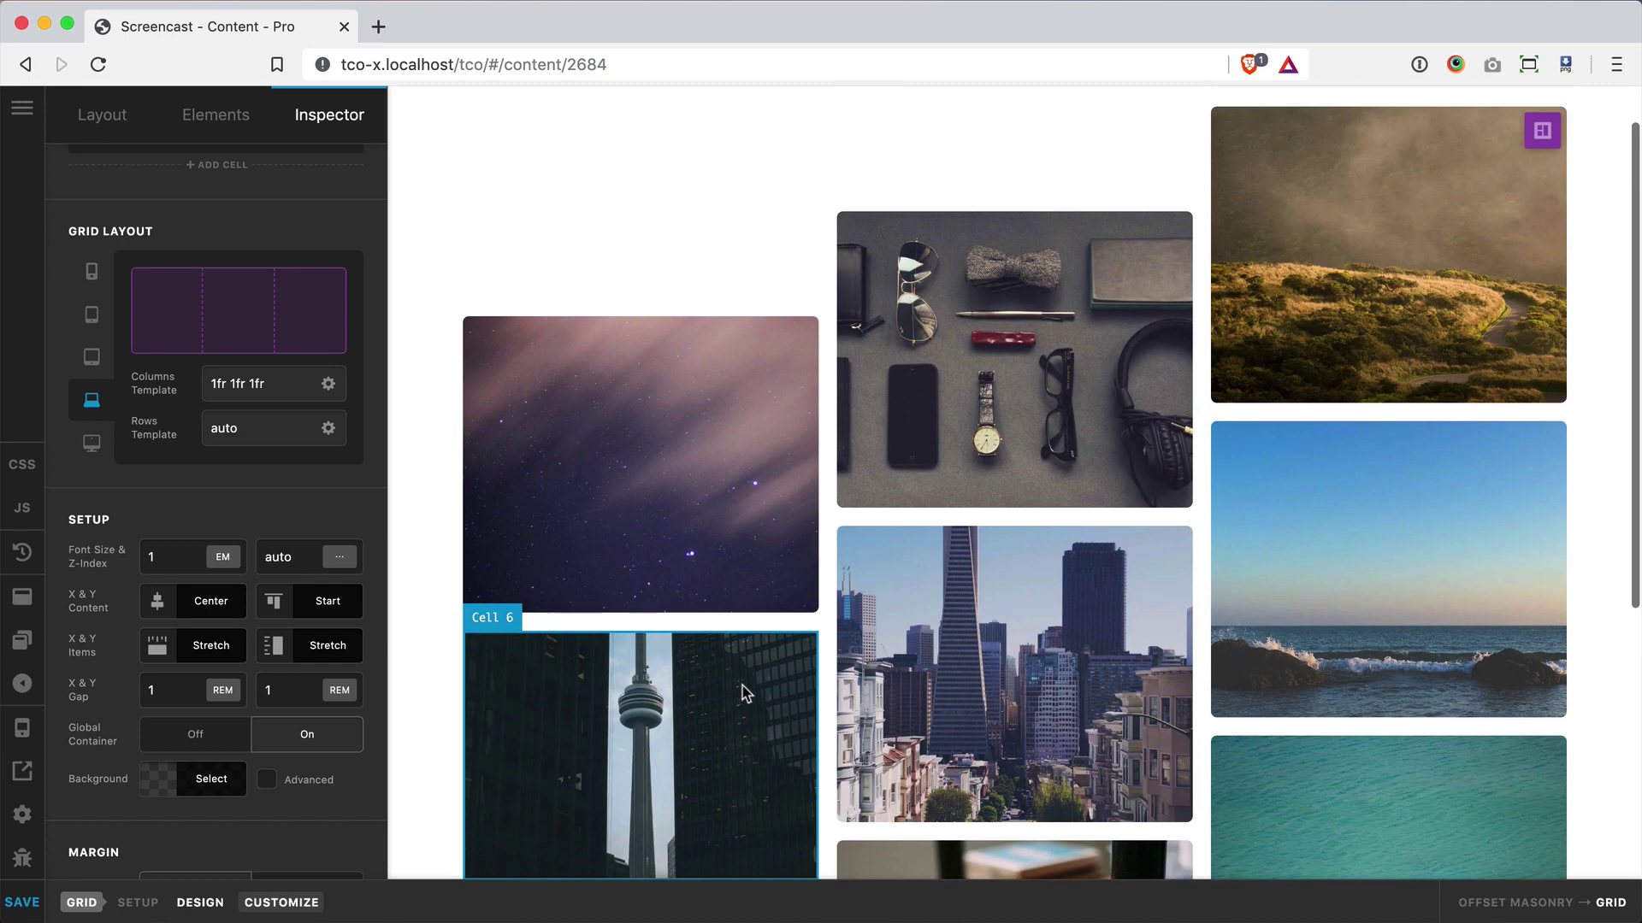
Step: Select Cell 2, the flat-lay accessories photo, and set its row start to 1
{"action": "left_click", "coordinate": [1042, 342]}
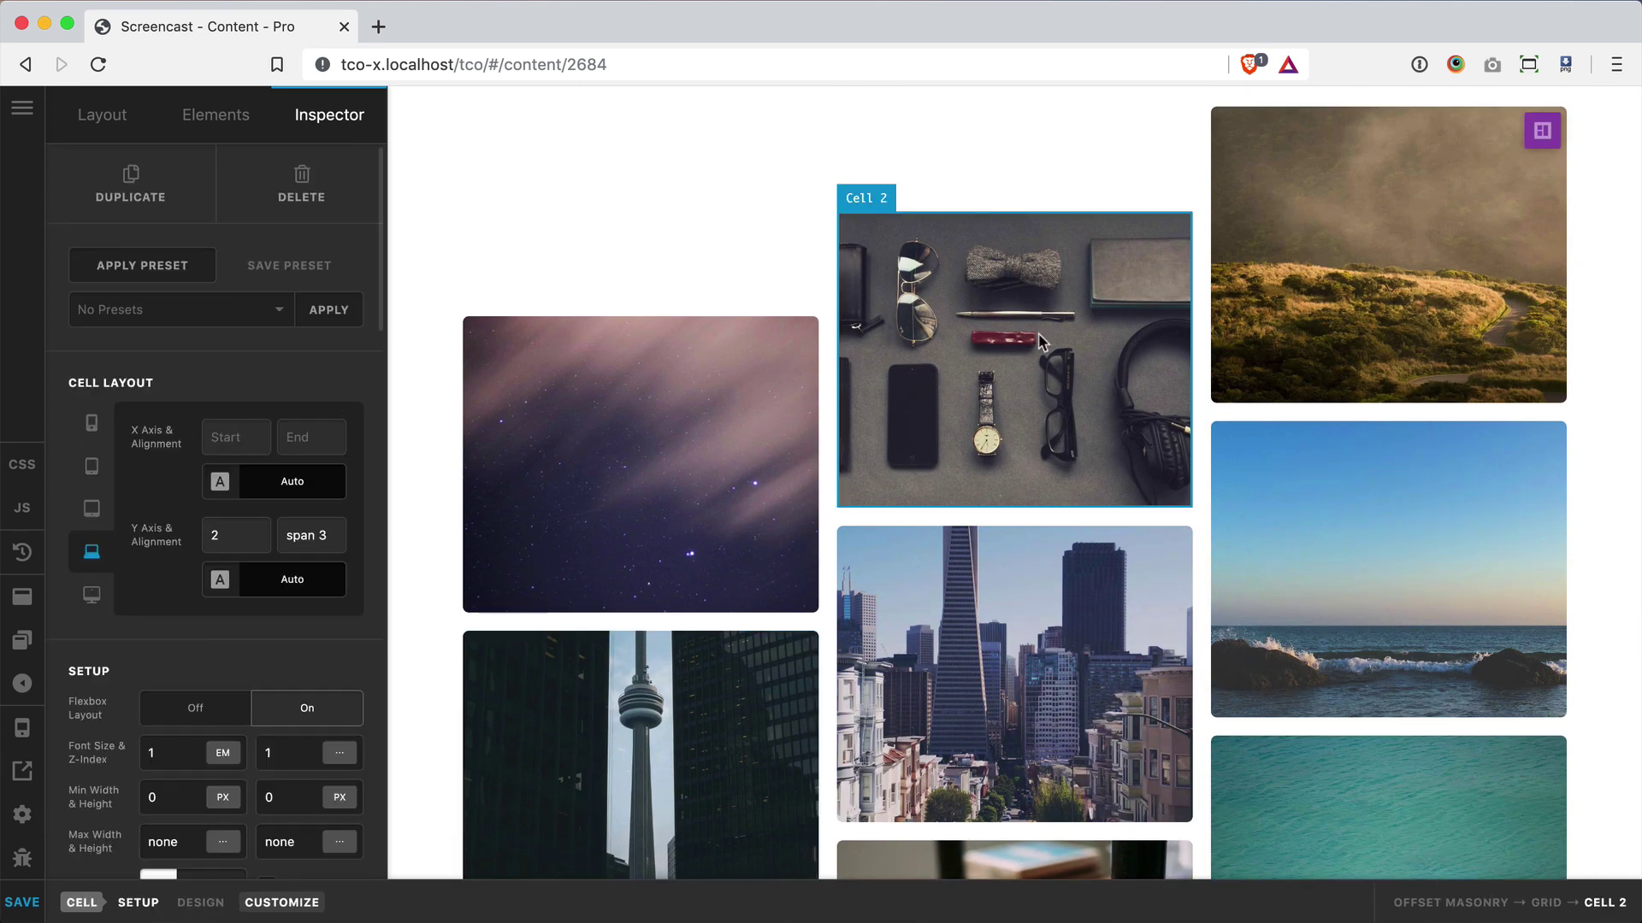
{"action": "left_click", "coordinate": [226, 530]}
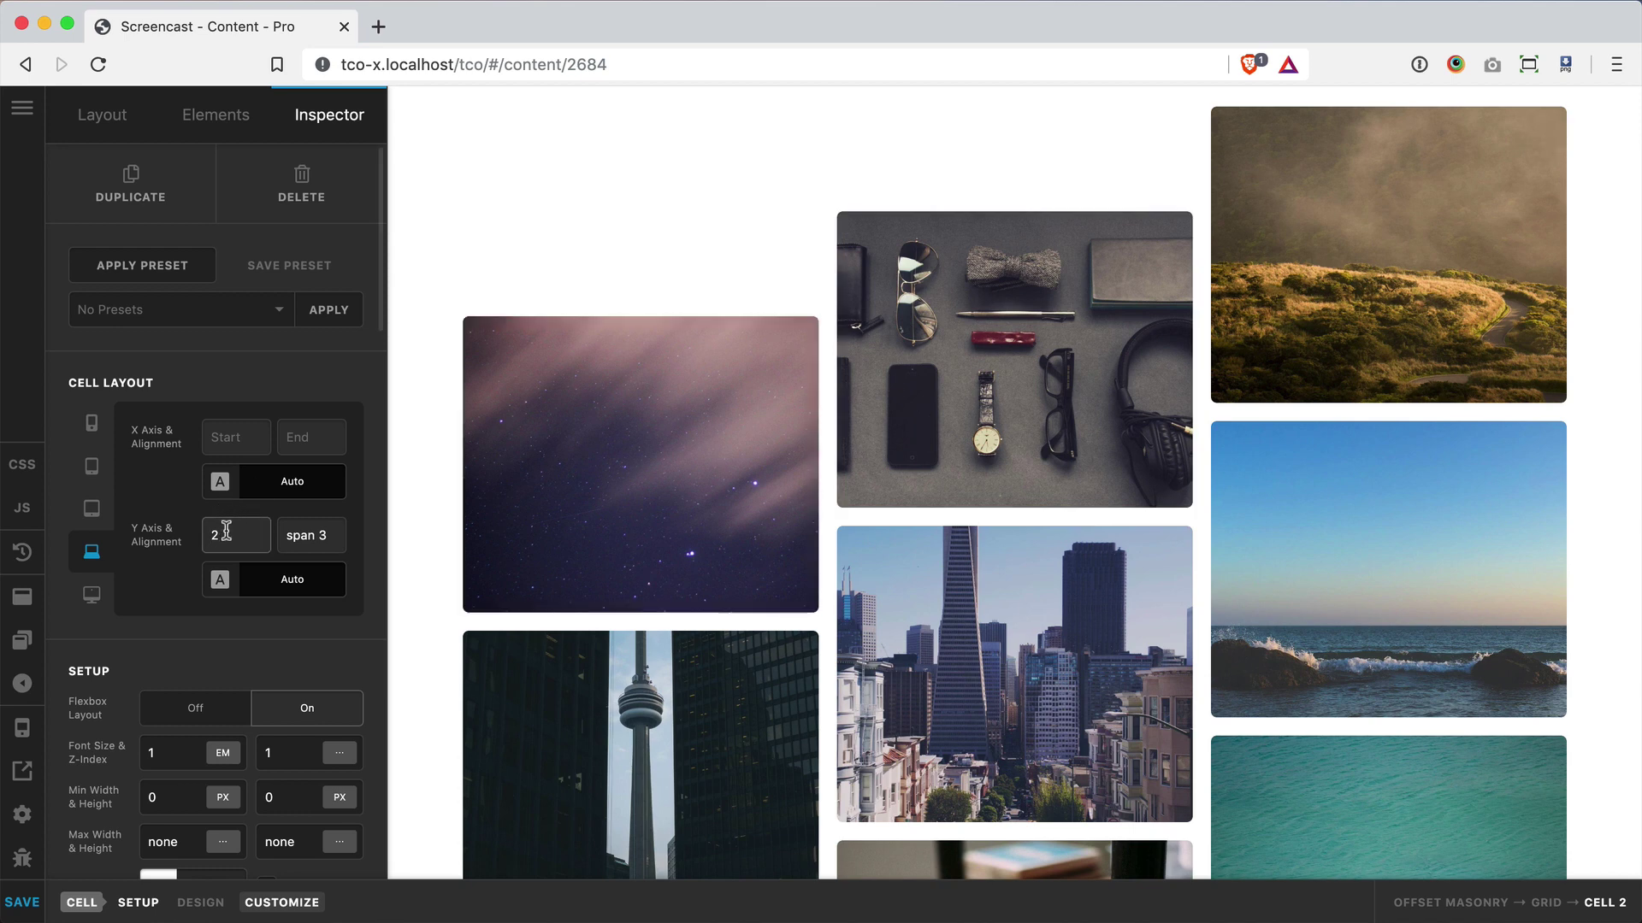
{"action": "key", "text": "BackSpace"}
{"action": "type", "text": "1"}
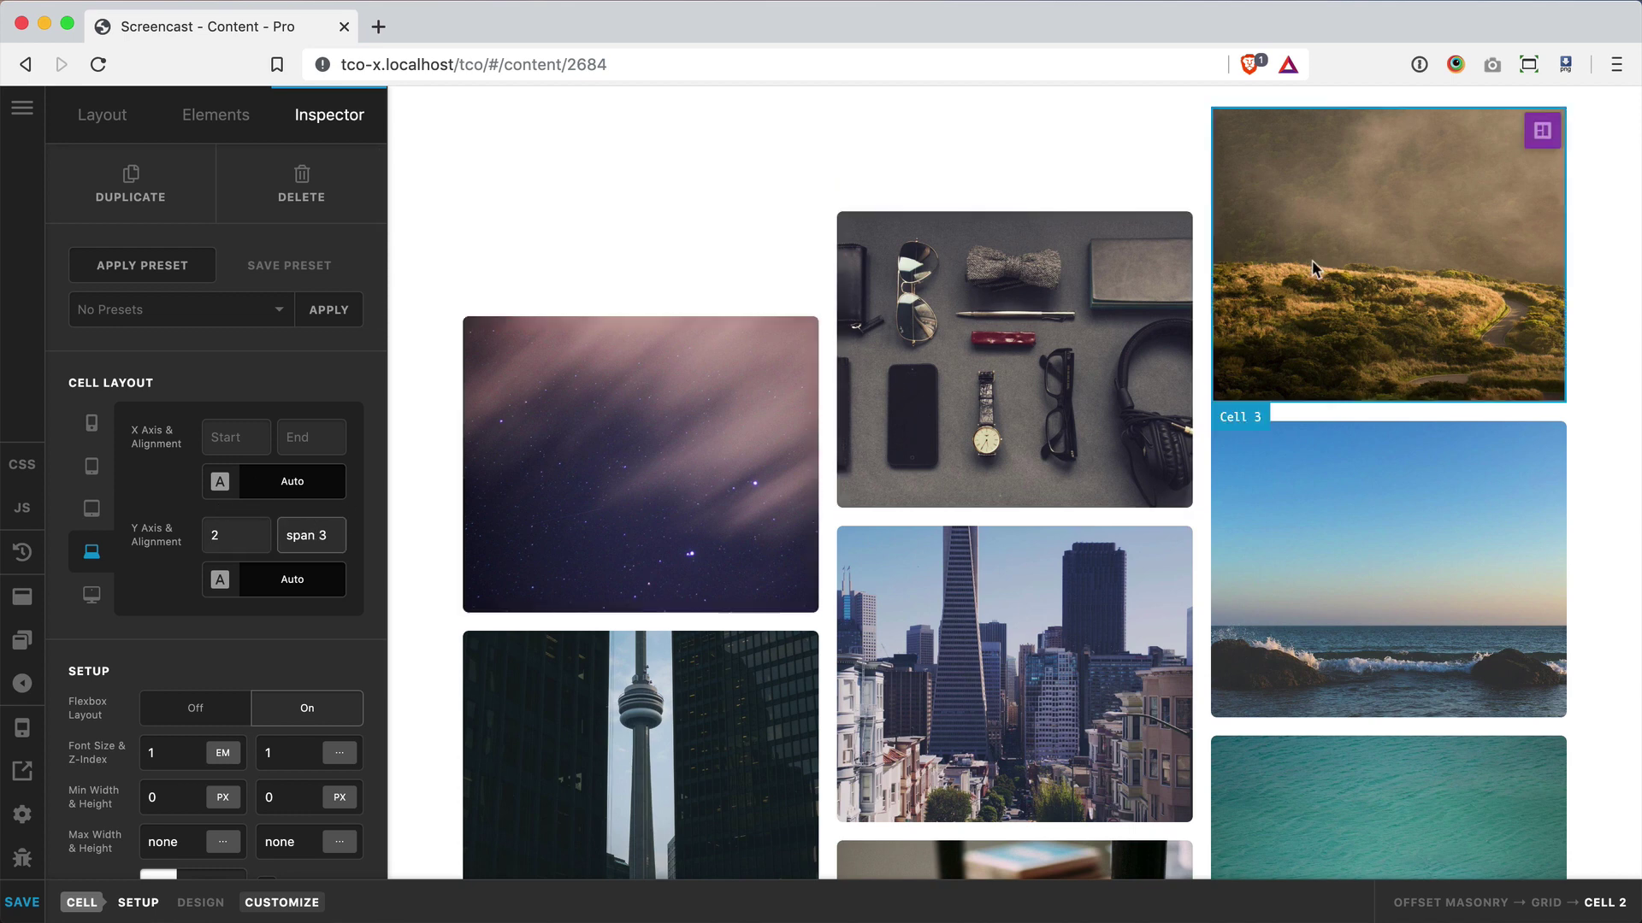
{"action": "left_click", "coordinate": [323, 531]}
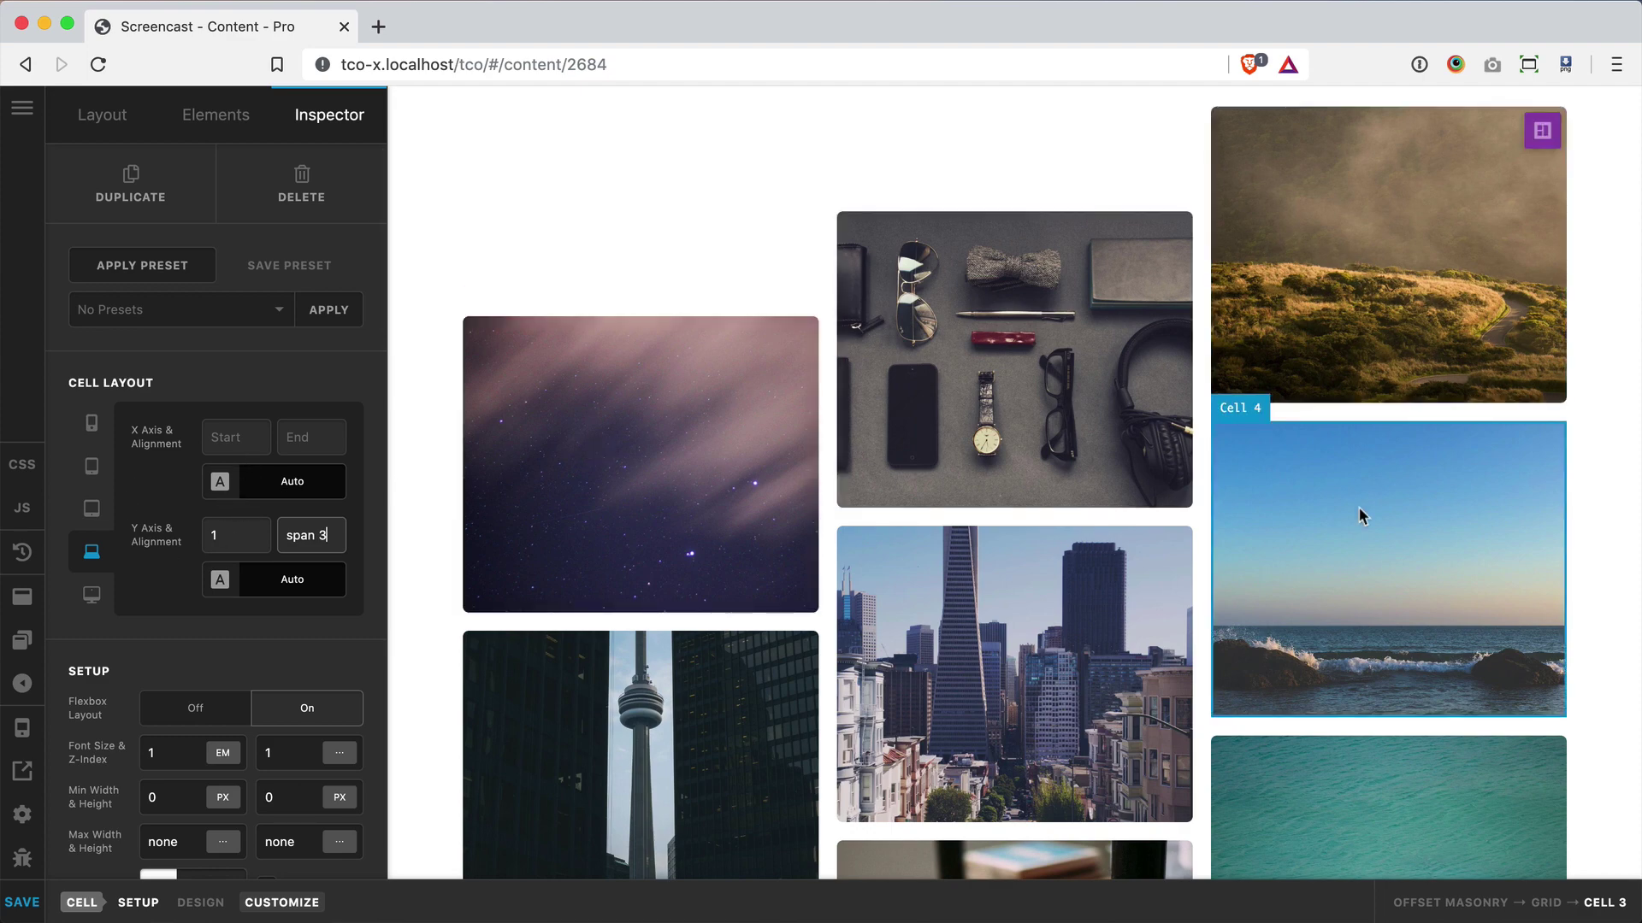
{"action": "scroll", "coordinate": [1359, 530], "scroll_direction": "down", "scroll_amount": 3}
Step: Select Cell 6, the Toronto tower photo, and review its auto row start with span 3
{"action": "left_click", "coordinate": [744, 511]}
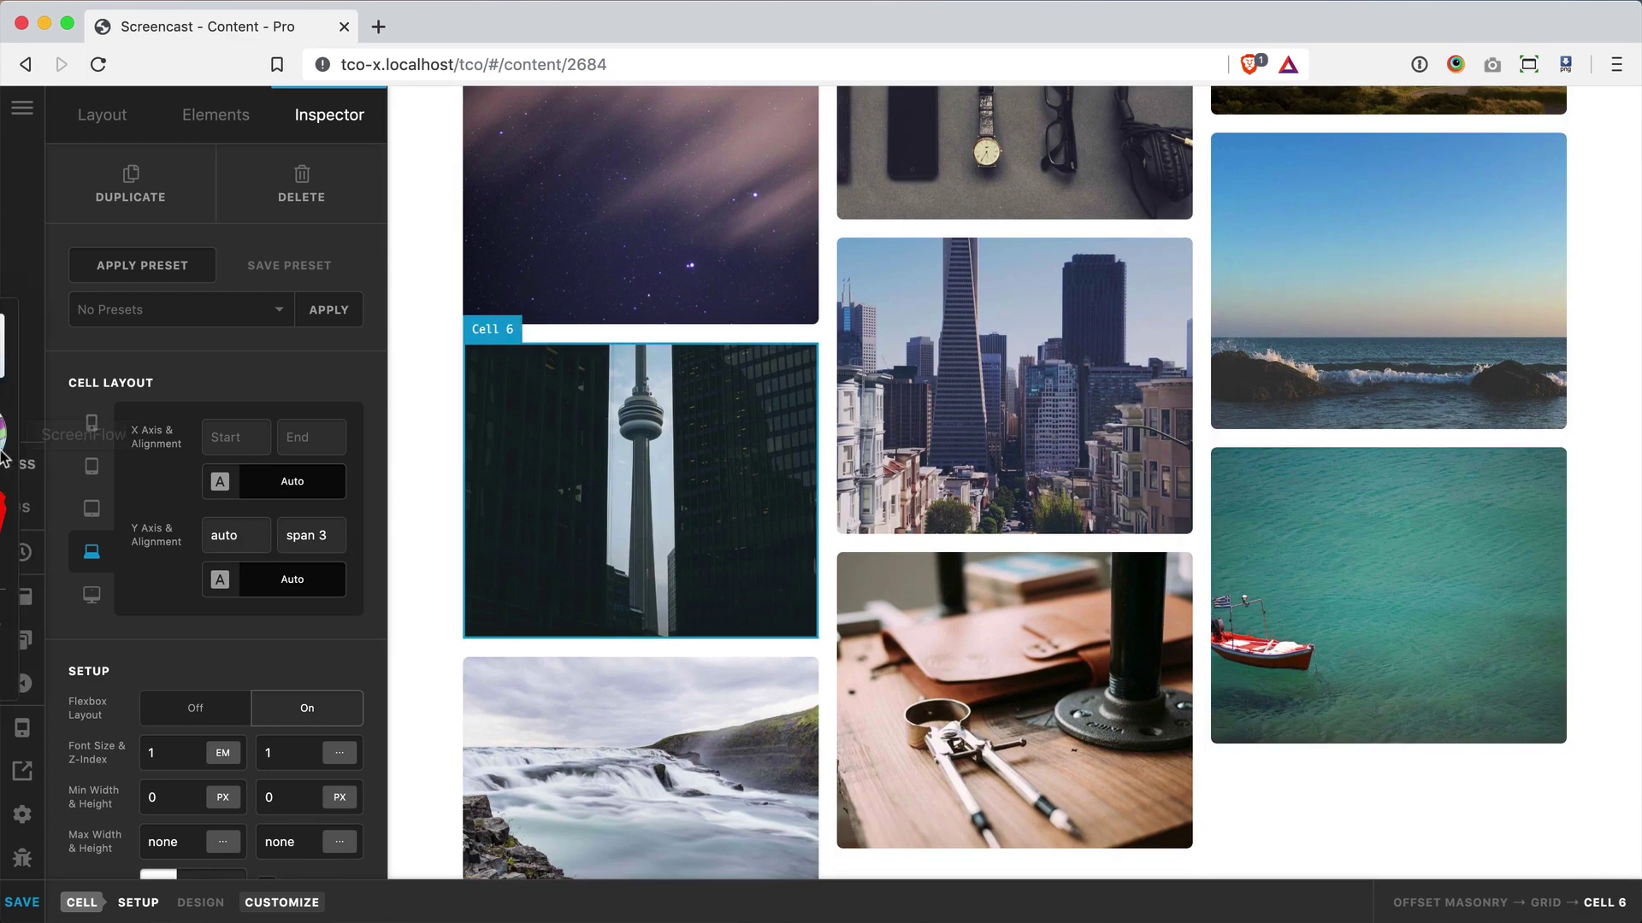
{"action": "left_click", "coordinate": [252, 535]}
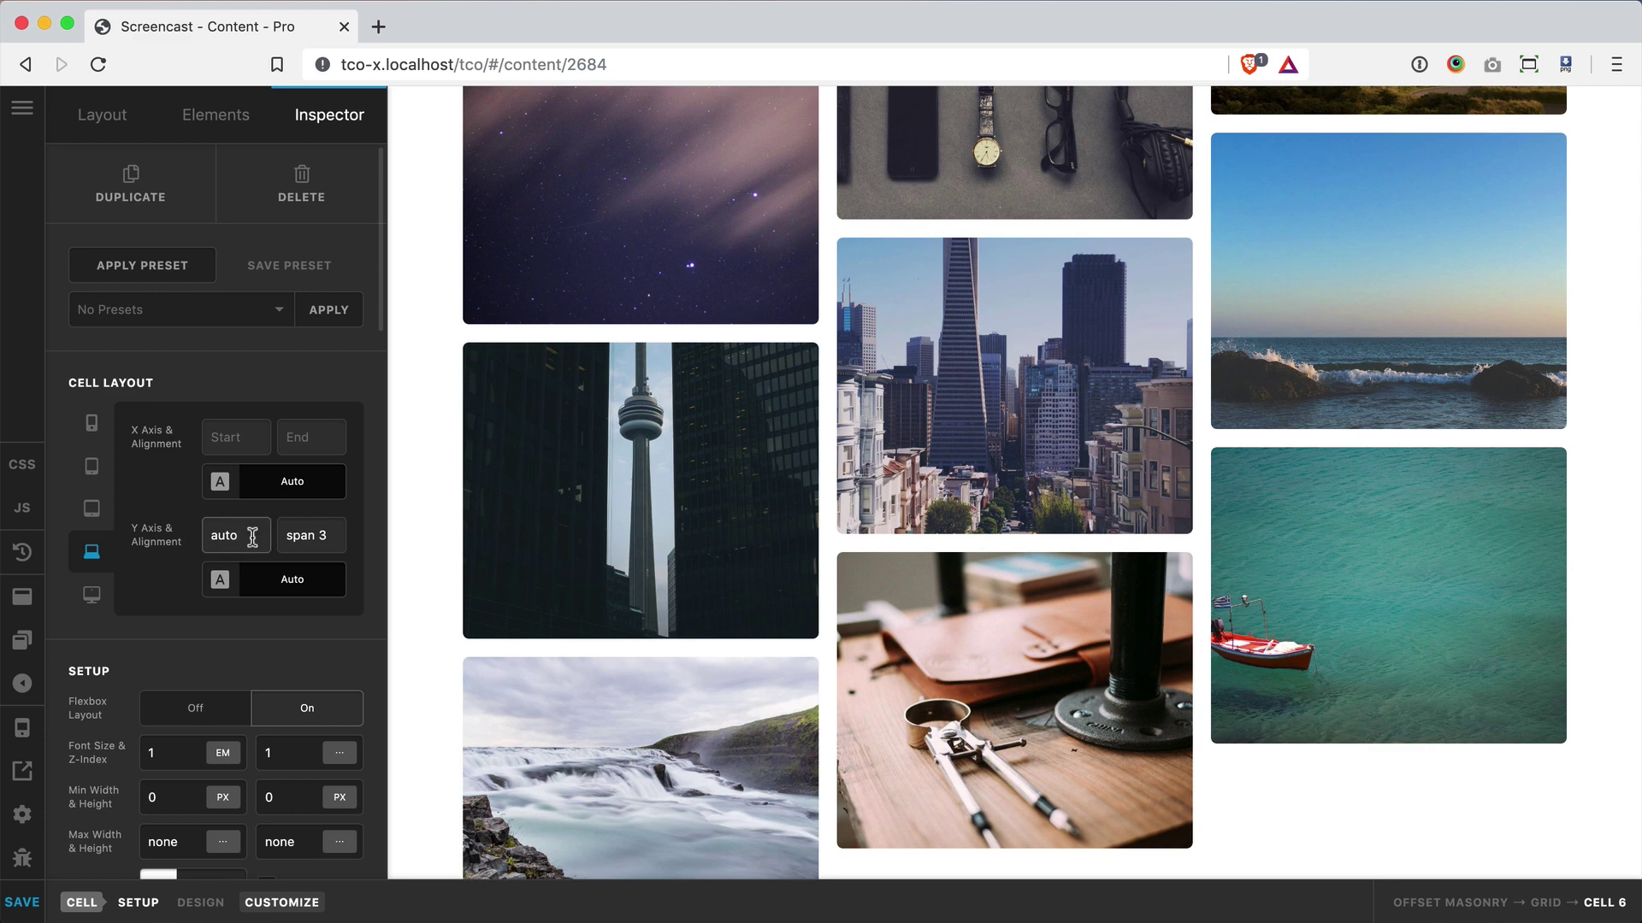
{"action": "left_click", "coordinate": [328, 535]}
{"action": "left_click", "coordinate": [227, 534]}
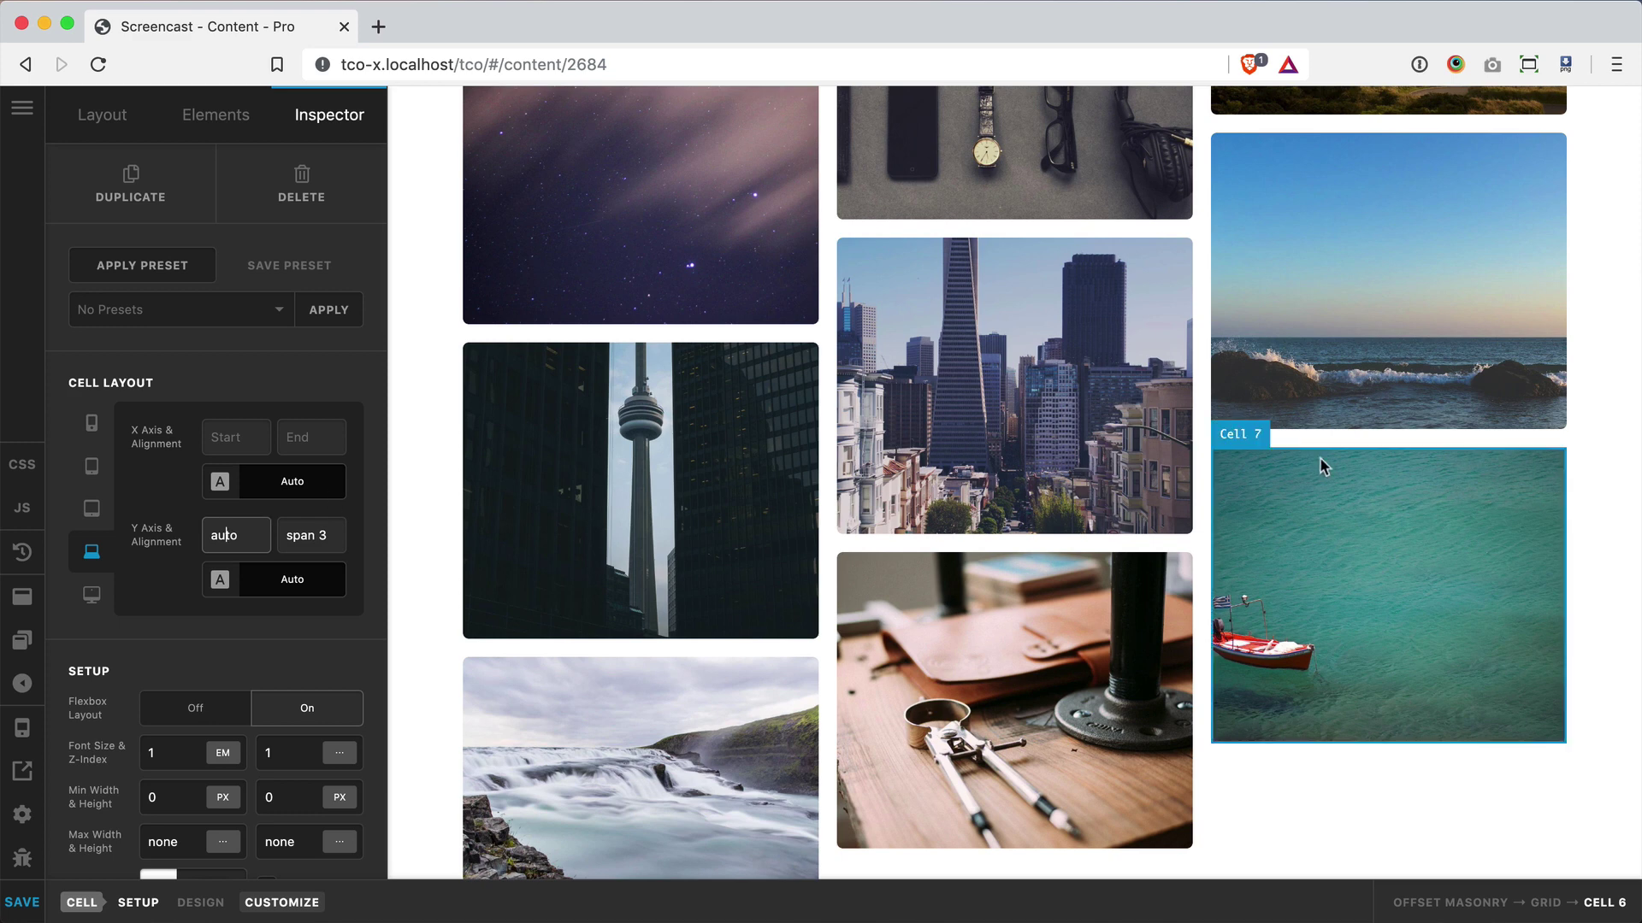
Step: Duplicate the waterfall cell and the sky image cell, checking its auto row start and span
{"action": "scroll", "coordinate": [1282, 458], "scroll_direction": "down", "scroll_amount": 2}
{"action": "left_click", "coordinate": [781, 610]}
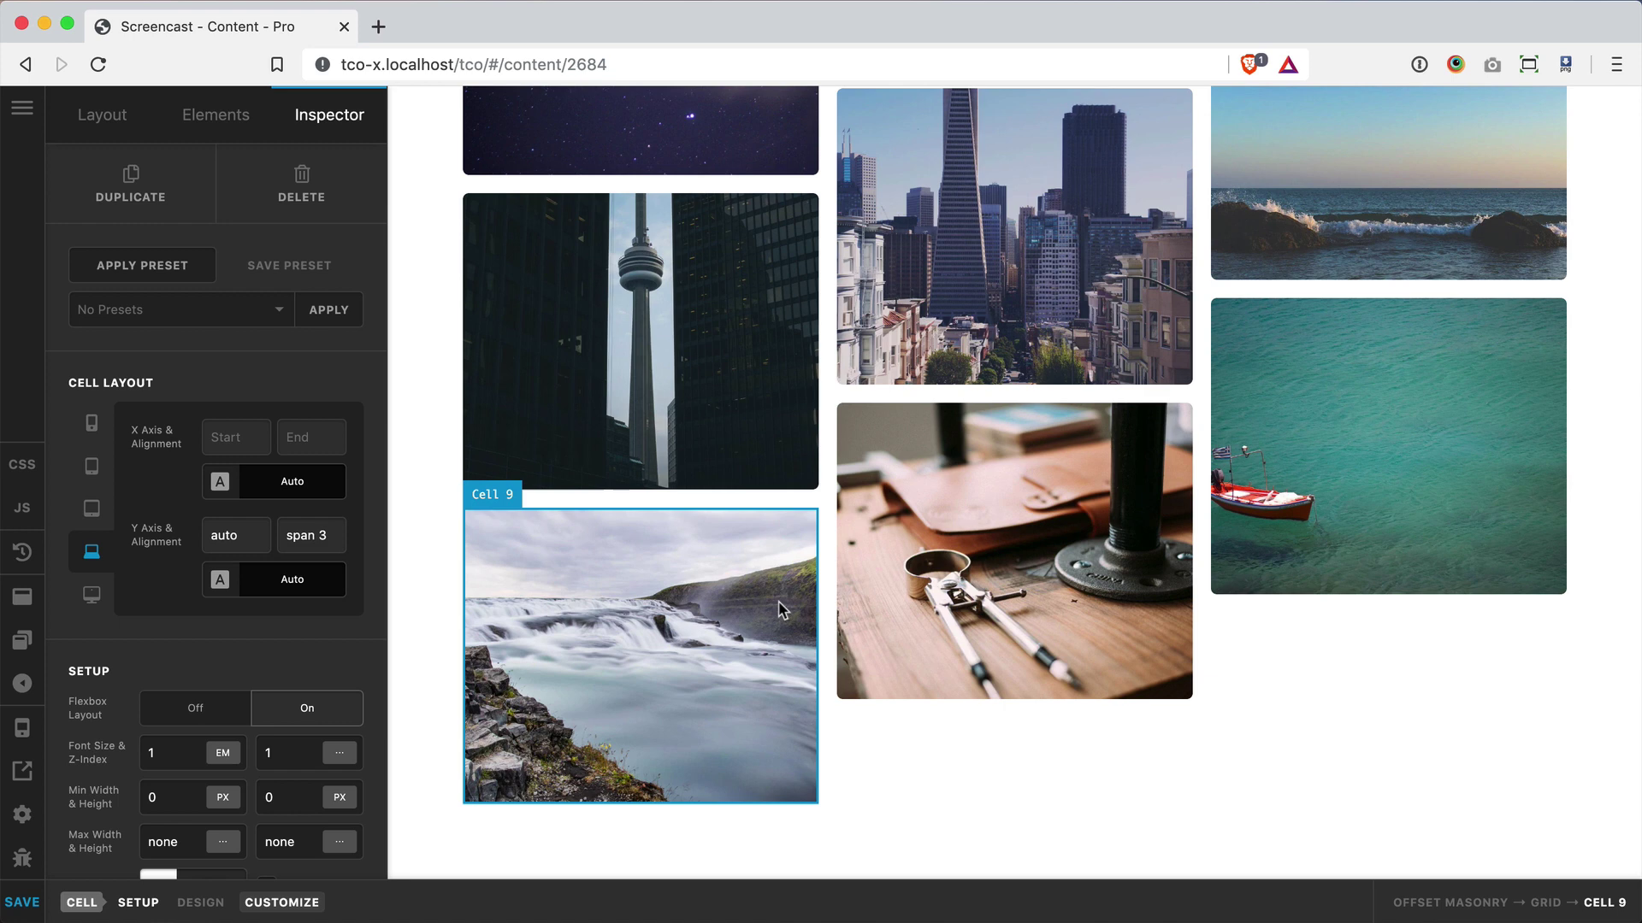
{"action": "left_click", "coordinate": [129, 174]}
{"action": "scroll", "coordinate": [1339, 700], "scroll_direction": "down", "scroll_amount": 1}
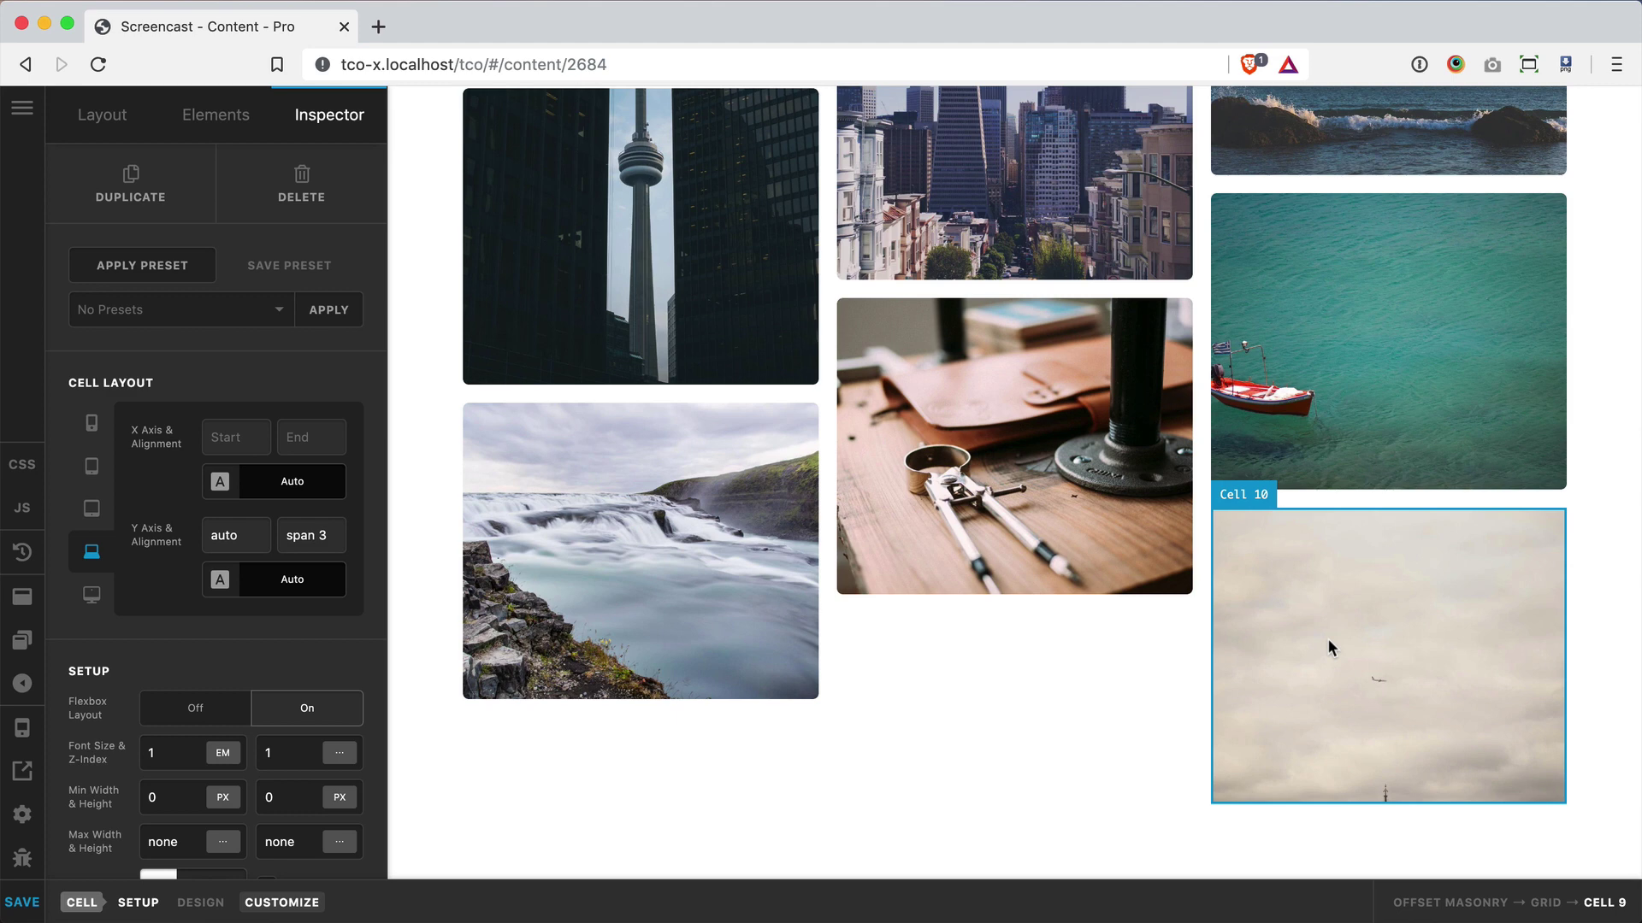
{"action": "left_click", "coordinate": [233, 538]}
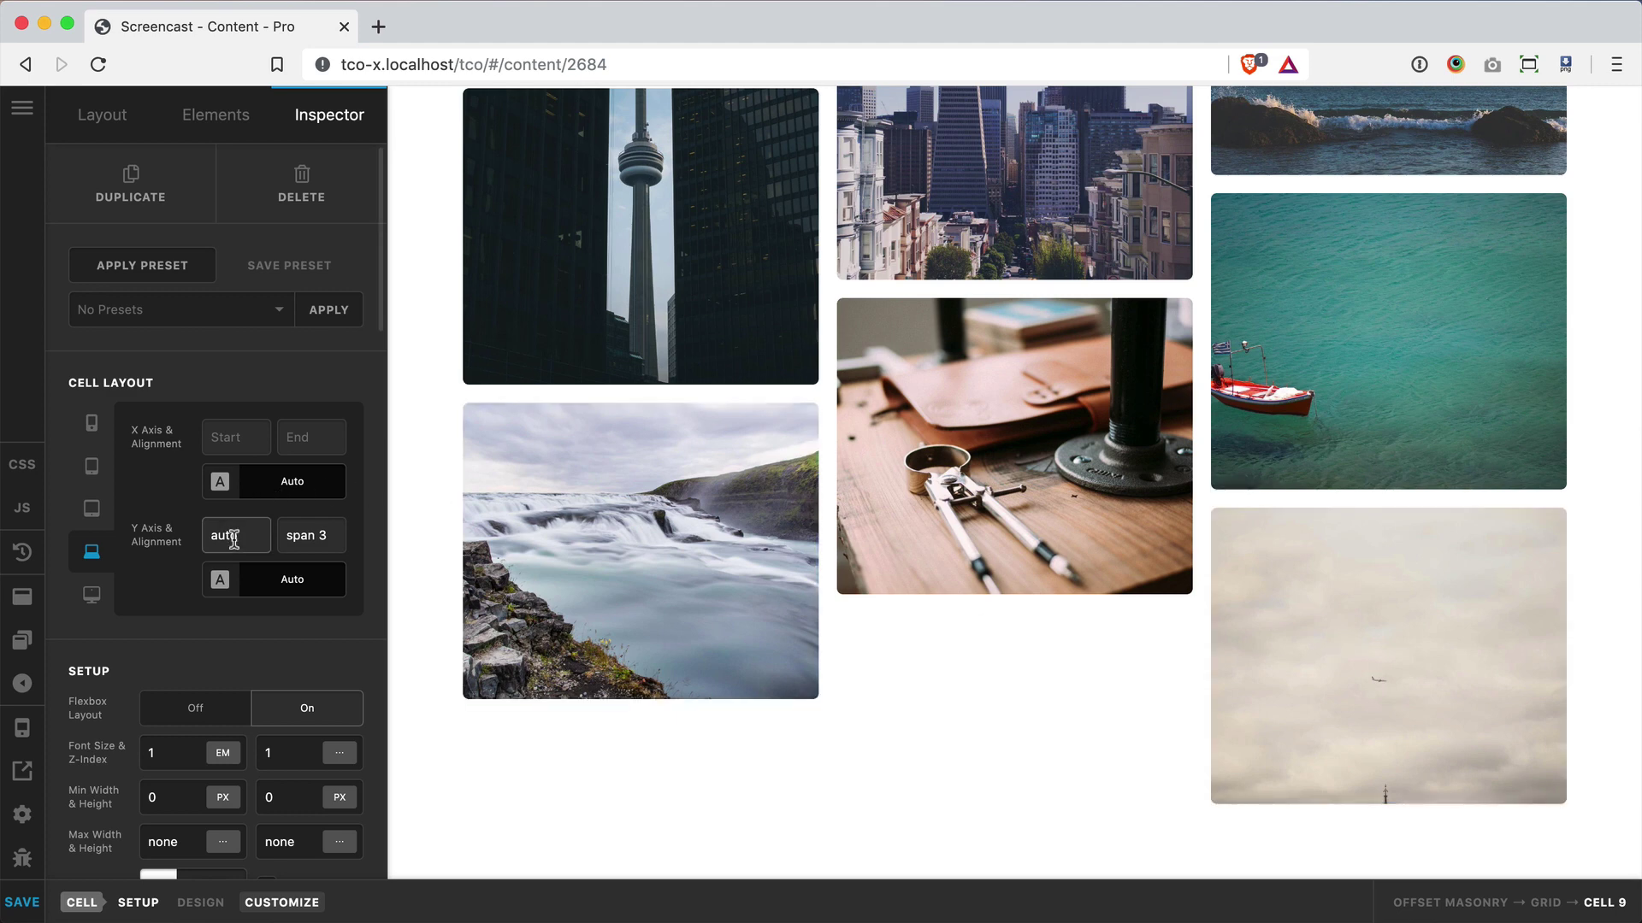
{"action": "left_click", "coordinate": [313, 538]}
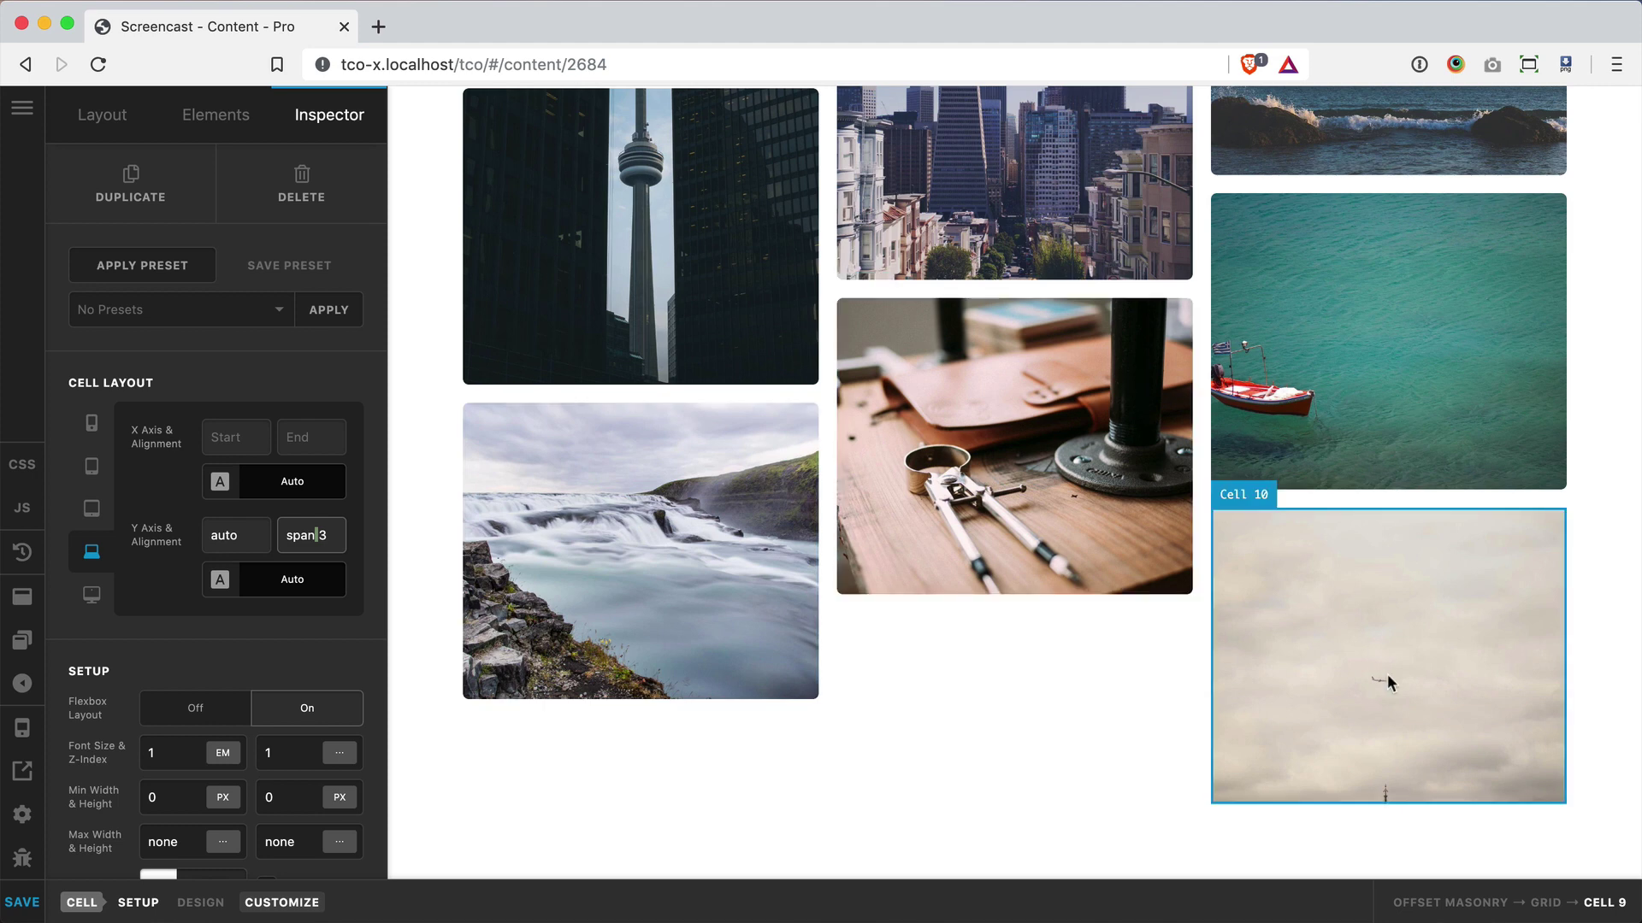
{"action": "left_click", "coordinate": [154, 216]}
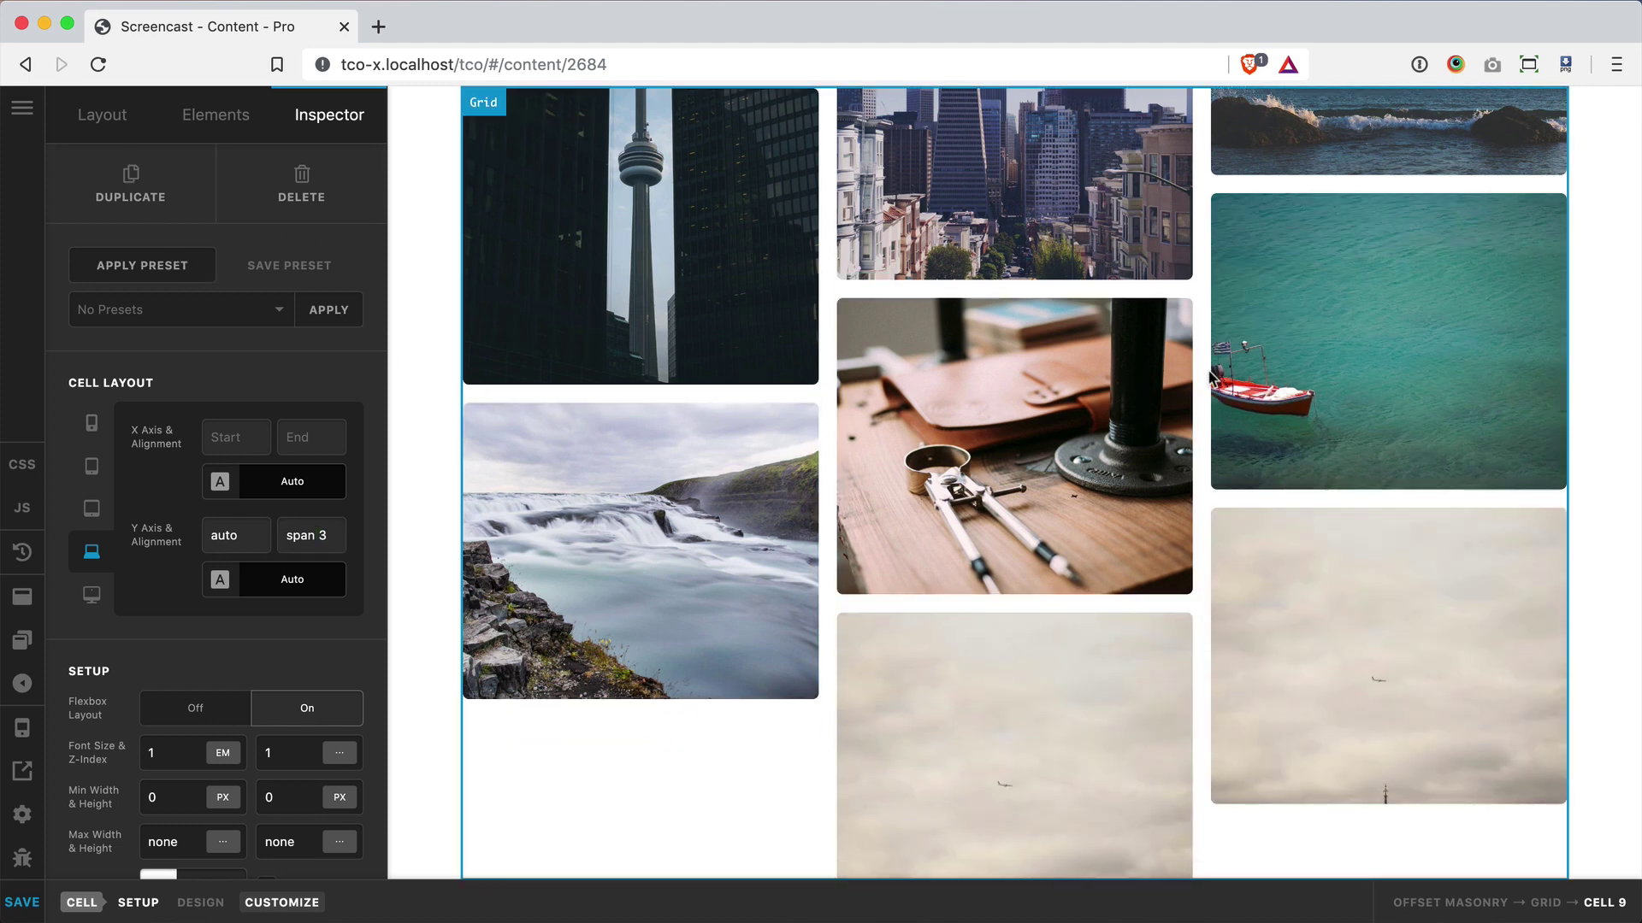
{"action": "scroll", "coordinate": [1211, 376], "scroll_direction": "down", "scroll_amount": 2}
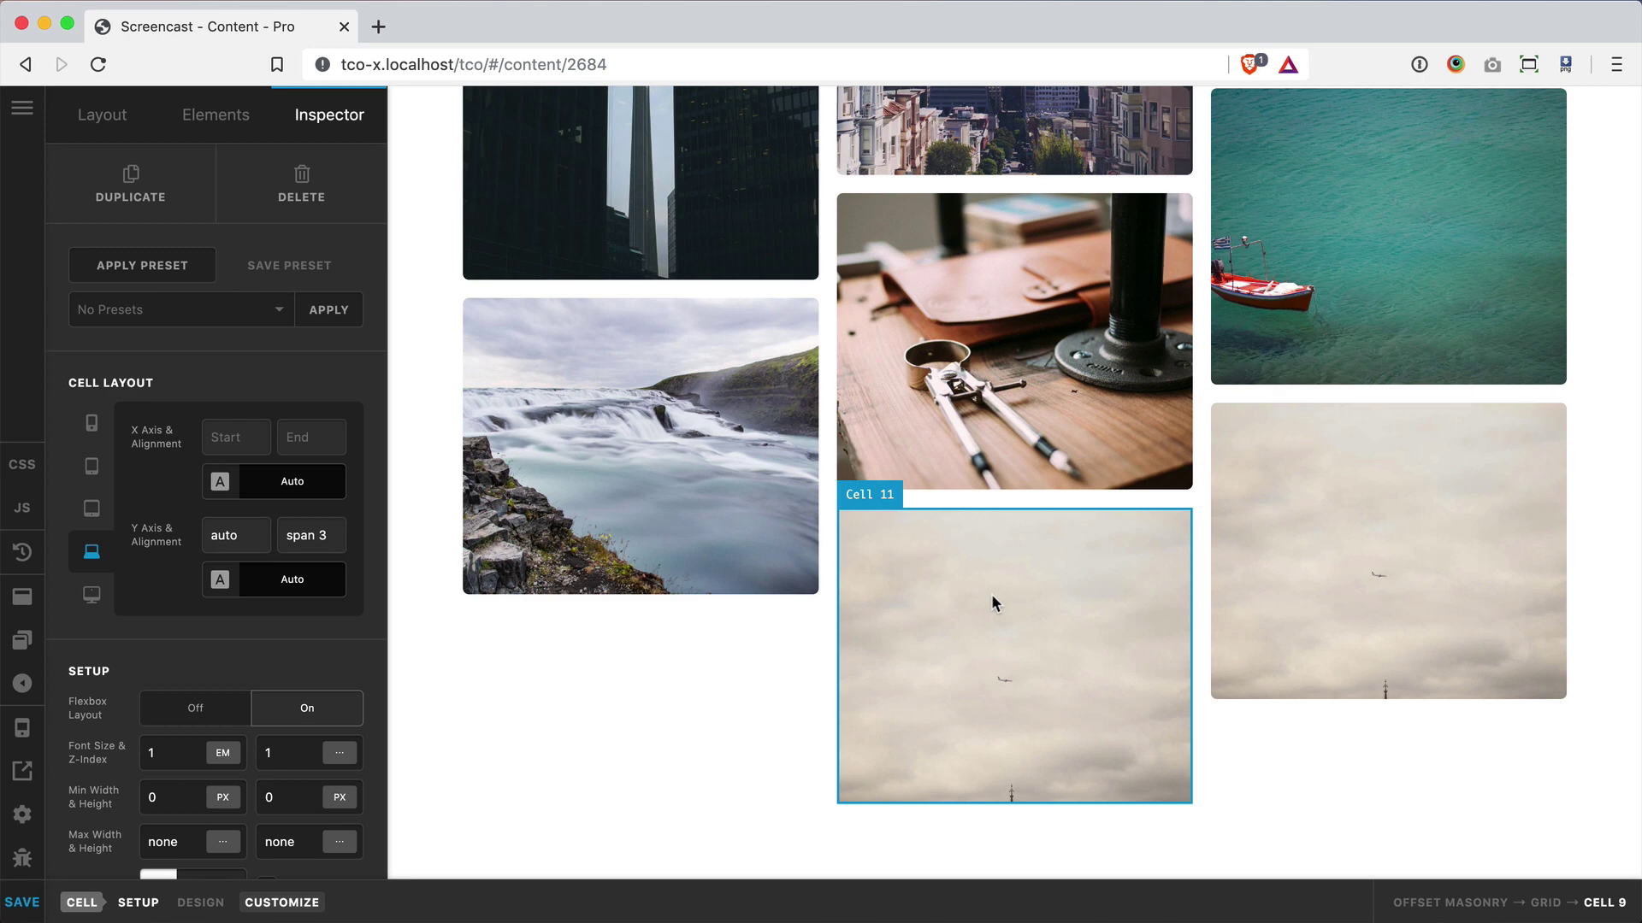
Step: Delete the two extra duplicated sky cells and check Cell 9's auto row start spanning 3
{"action": "key", "text": "Delete"}
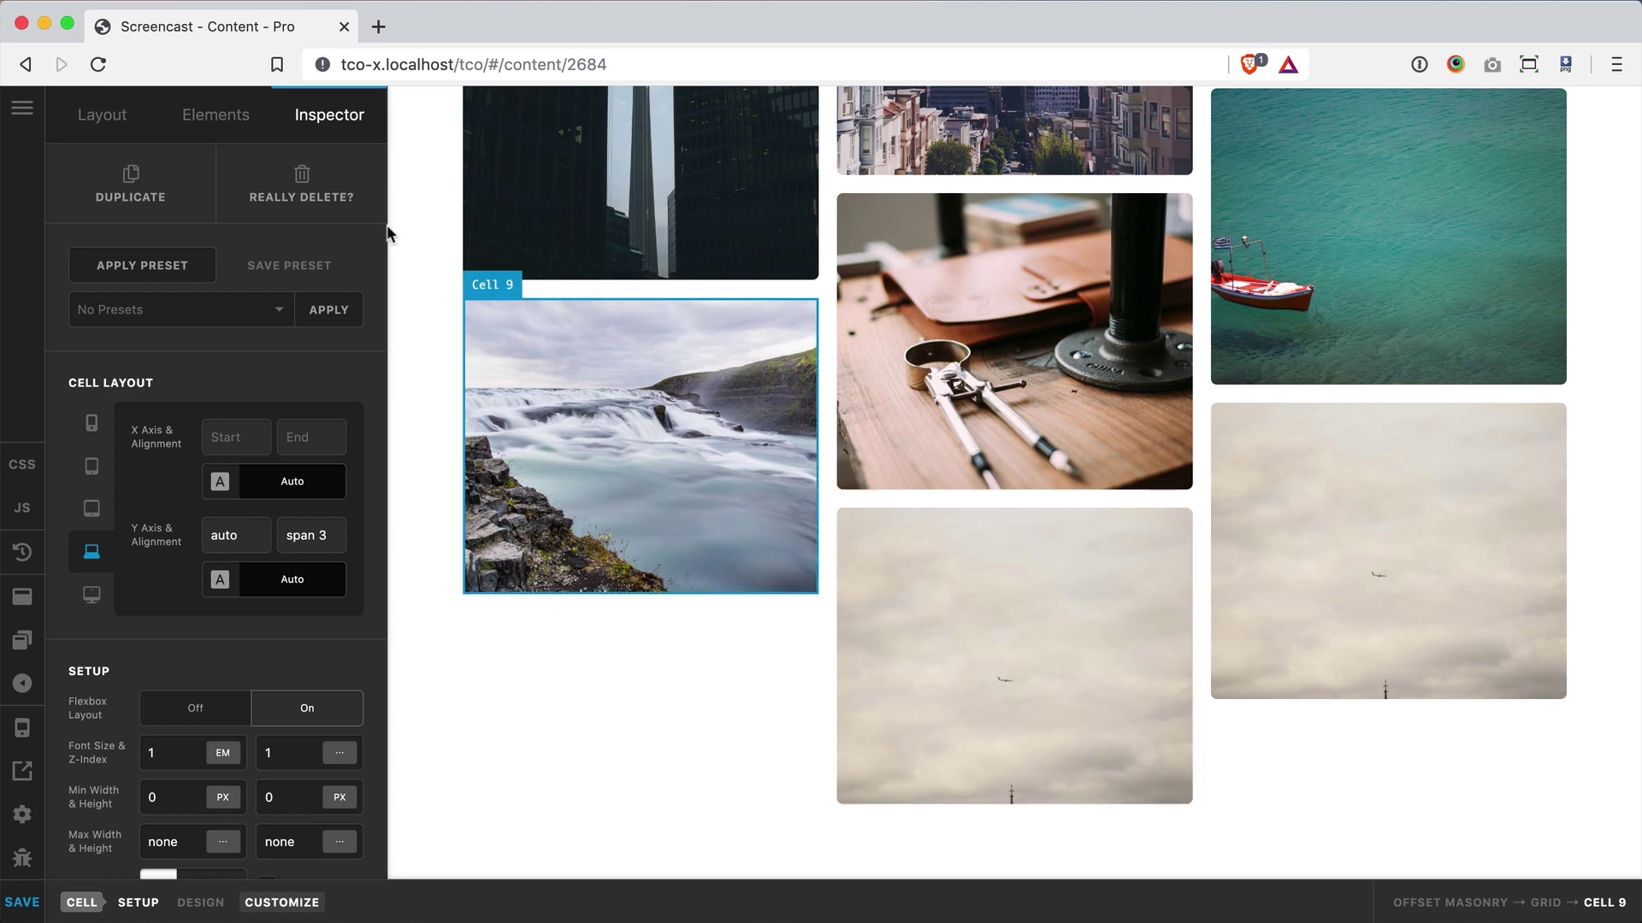
{"action": "left_click", "coordinate": [322, 196]}
{"action": "left_click", "coordinate": [1363, 722]}
{"action": "key", "text": "Delete"}
{"action": "left_click", "coordinate": [647, 662]}
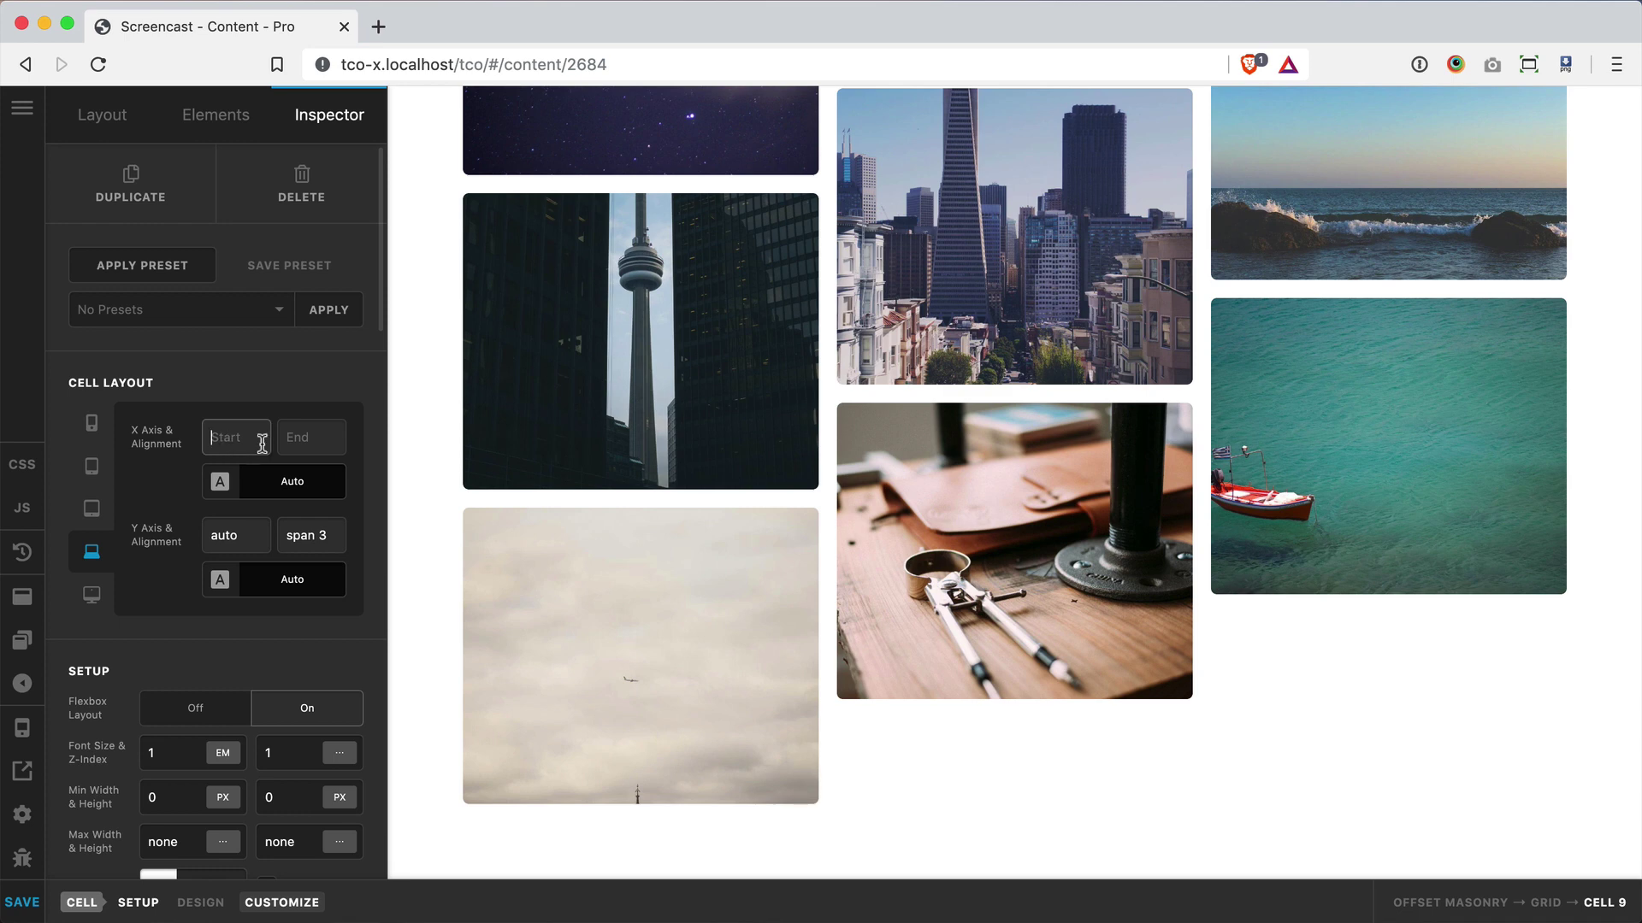
{"action": "left_click", "coordinate": [236, 537]}
{"action": "left_click", "coordinate": [318, 537]}
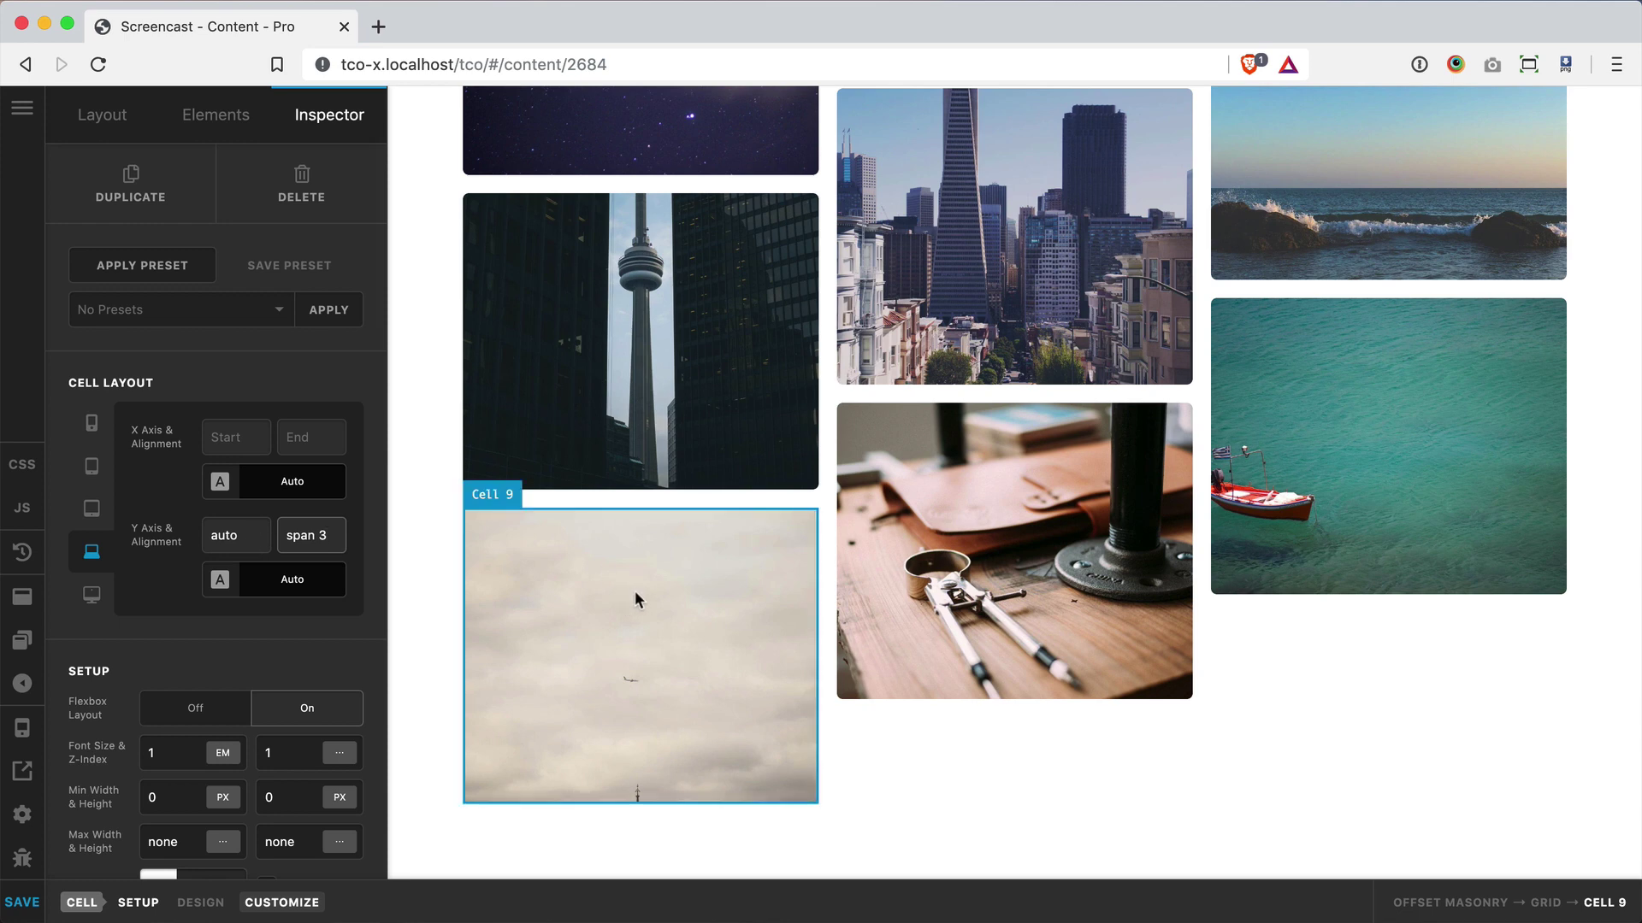
Step: Select the whole grid and narrow the browser to the tablet breakpoint
{"action": "left_click", "coordinate": [240, 536]}
{"action": "scroll", "coordinate": [684, 342], "scroll_direction": "up", "scroll_amount": 5}
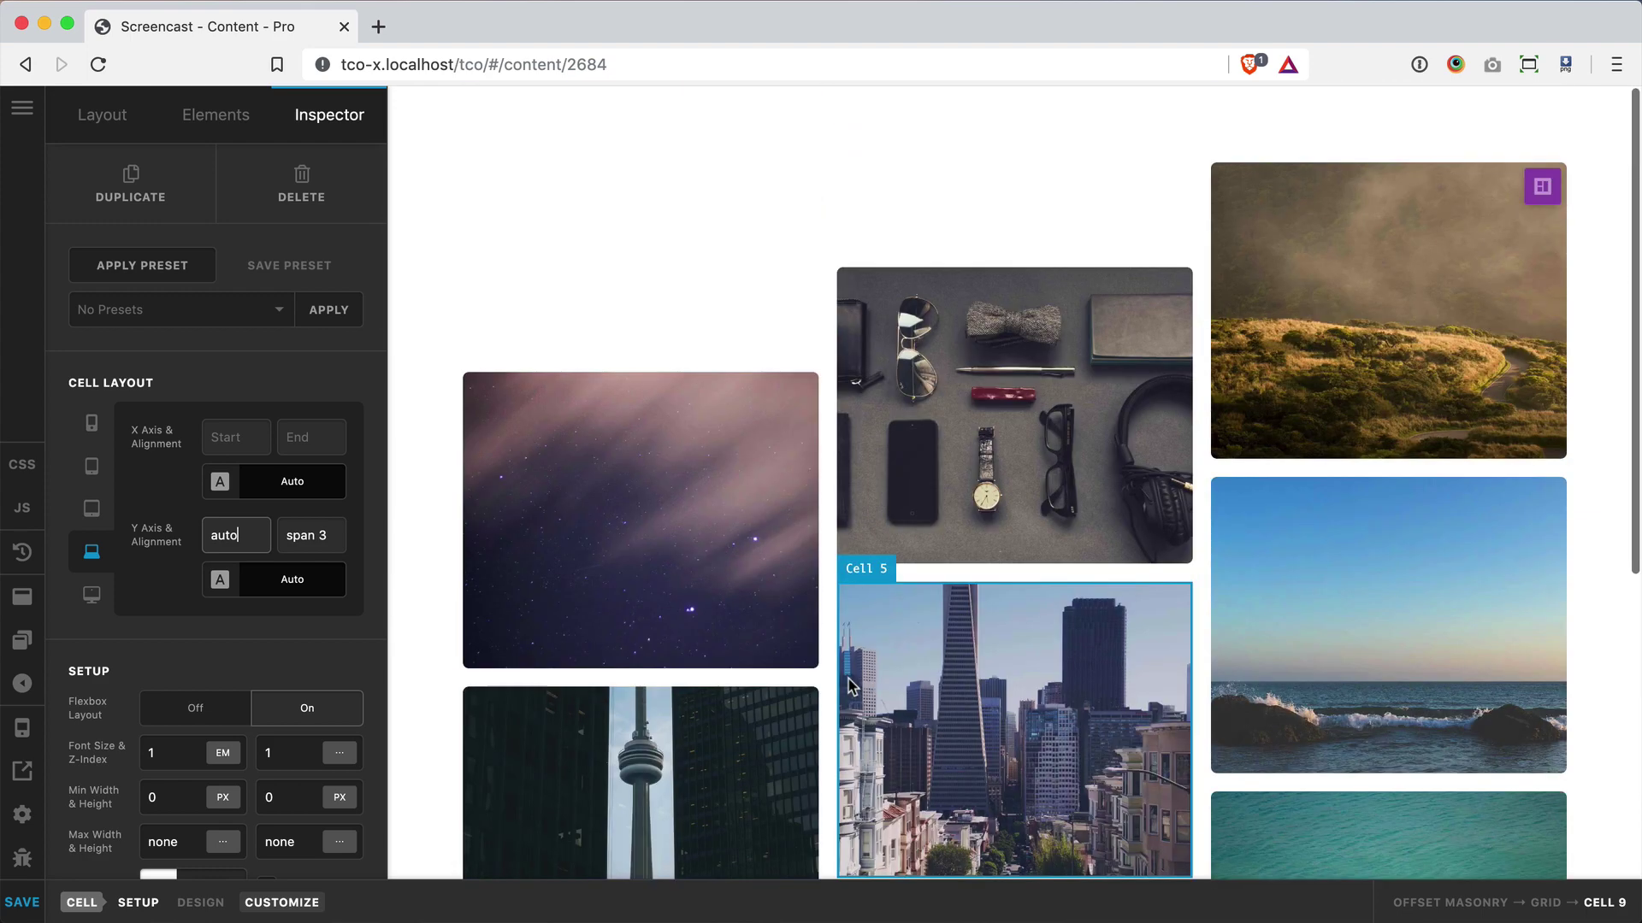
{"action": "left_click", "coordinate": [674, 290]}
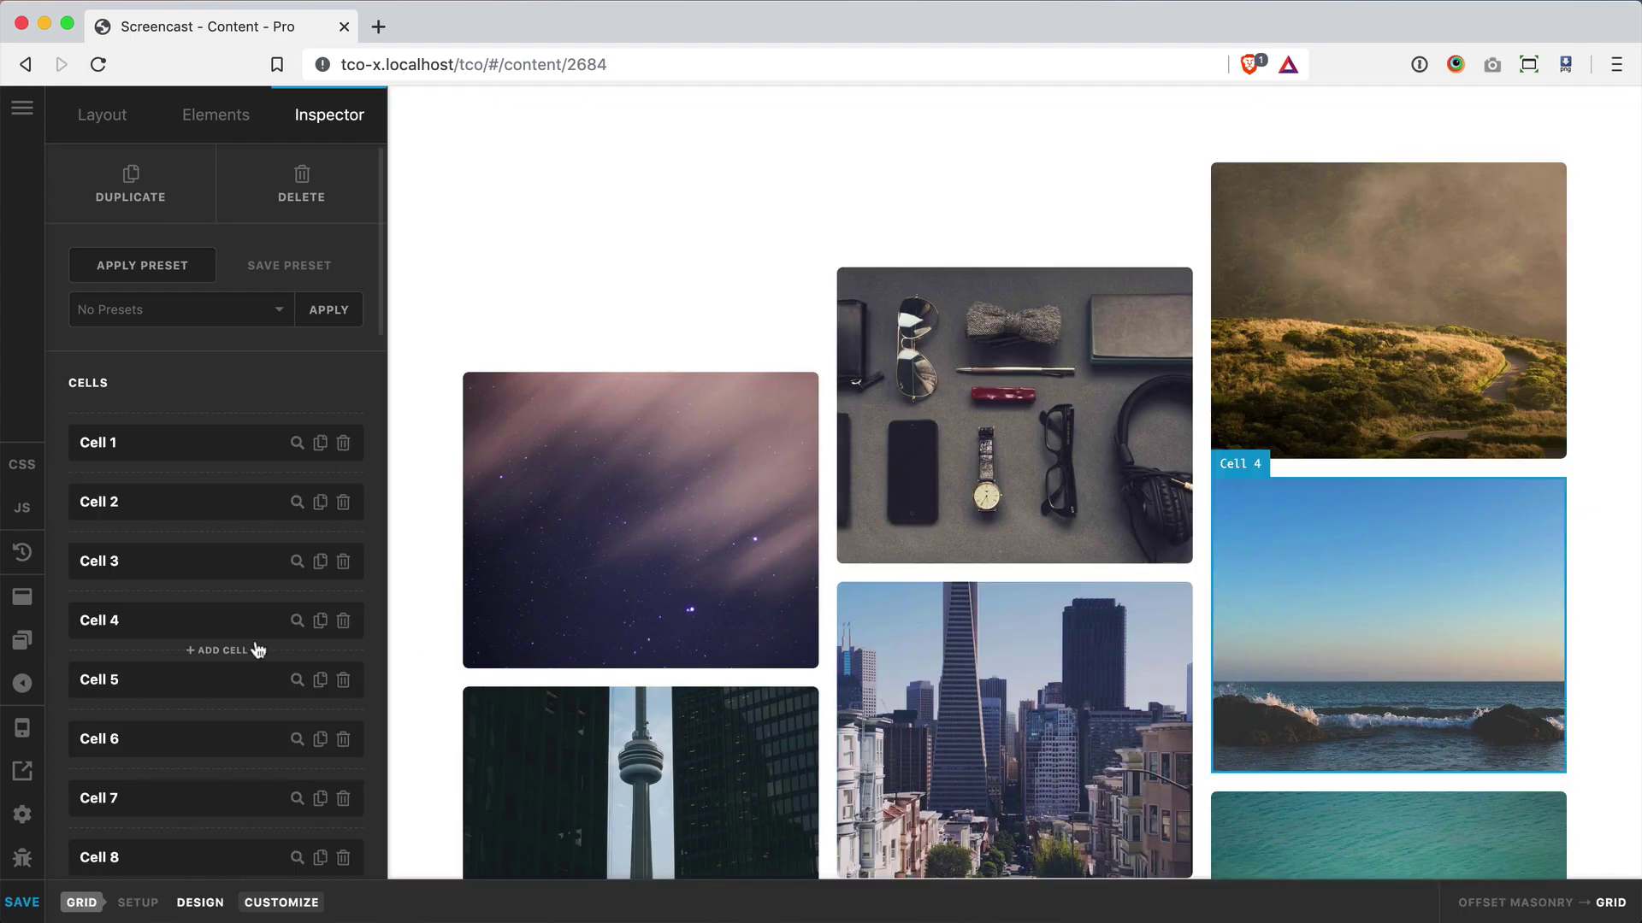
{"action": "scroll", "coordinate": [256, 646], "scroll_direction": "down", "scroll_amount": 10}
{"action": "left_click_drag", "start_coordinate": [1639, 540], "coordinate": [1245, 560]}
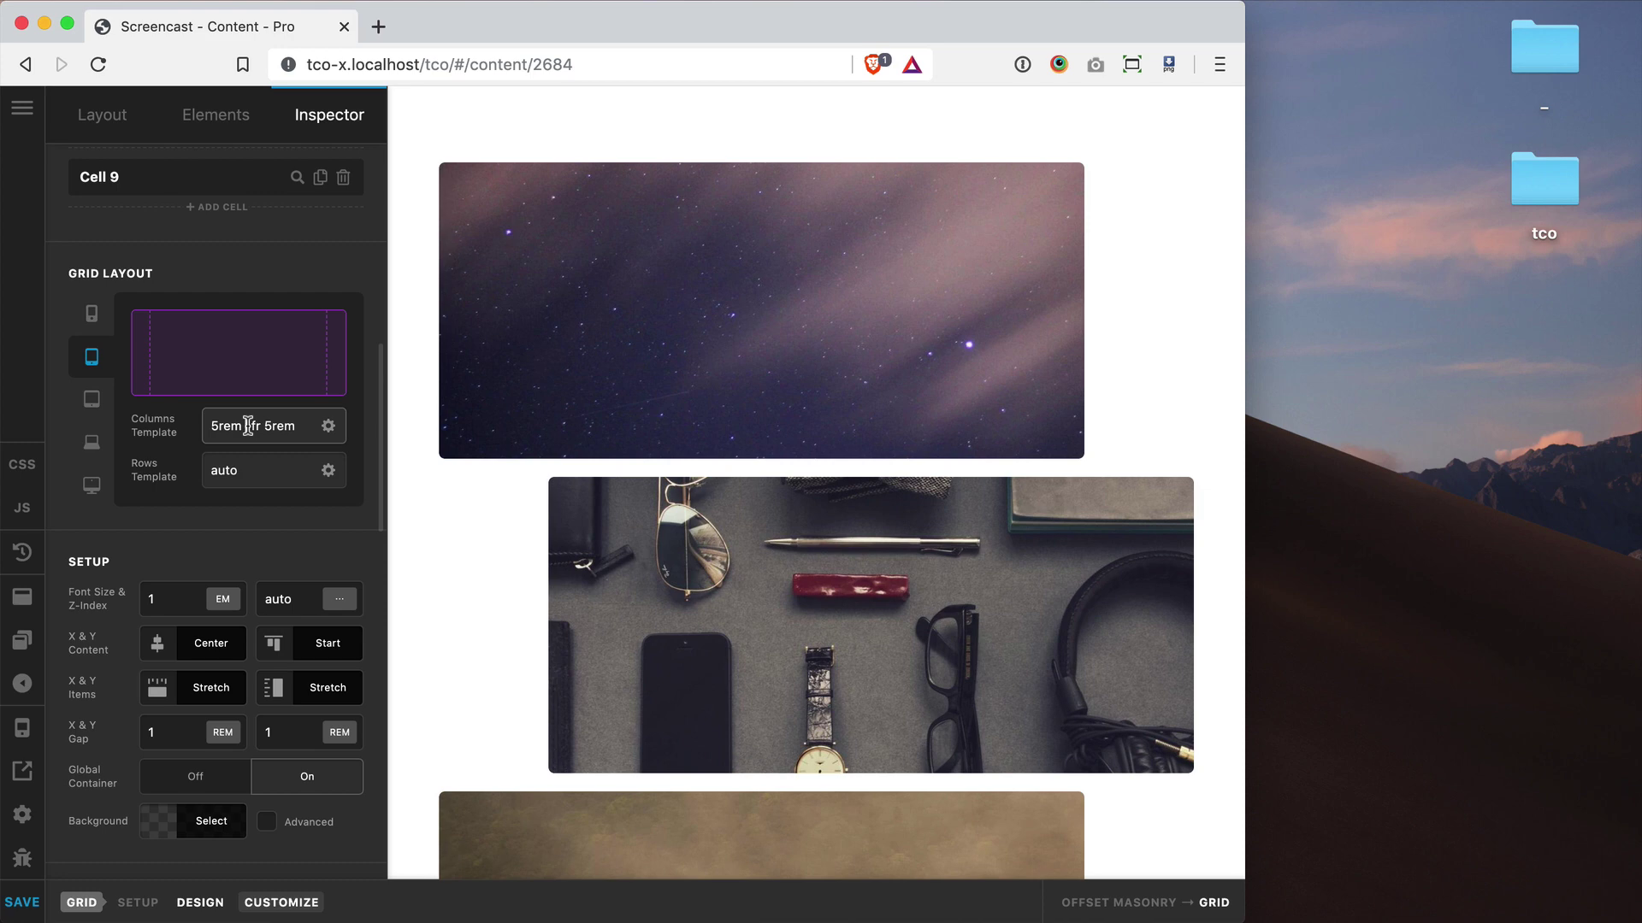
Step: Inspect the tablet columns template 5rem 1fr 5rem and show the grid's column overlay
{"action": "left_click", "coordinate": [247, 426]}
{"action": "double_click", "coordinate": [225, 427]}
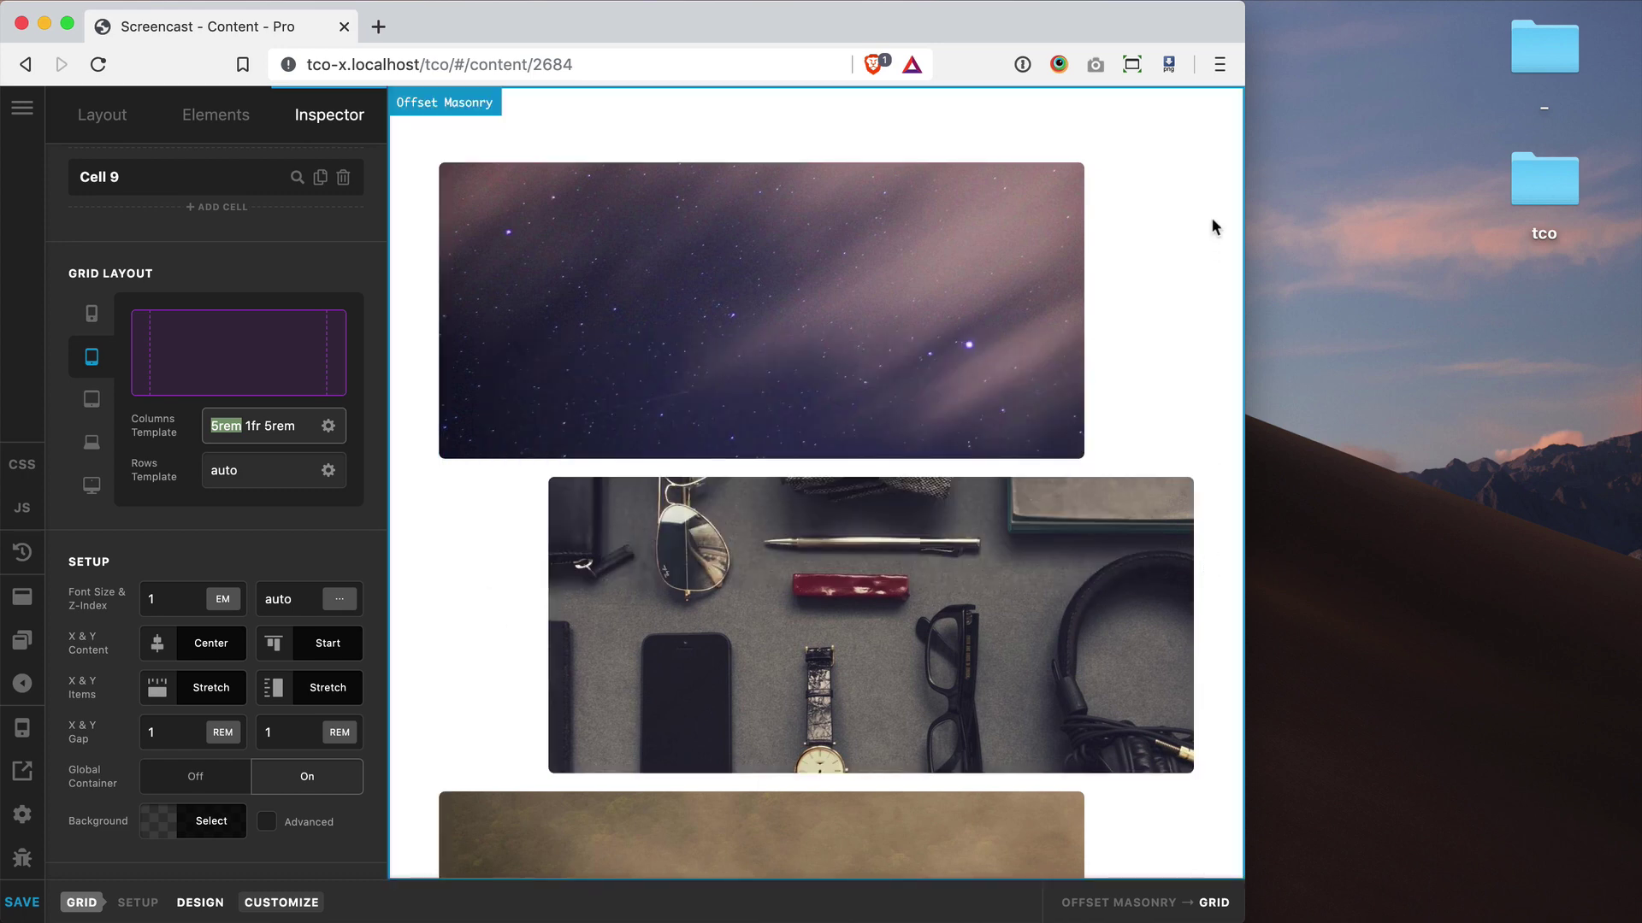
{"action": "left_click", "coordinate": [1169, 188]}
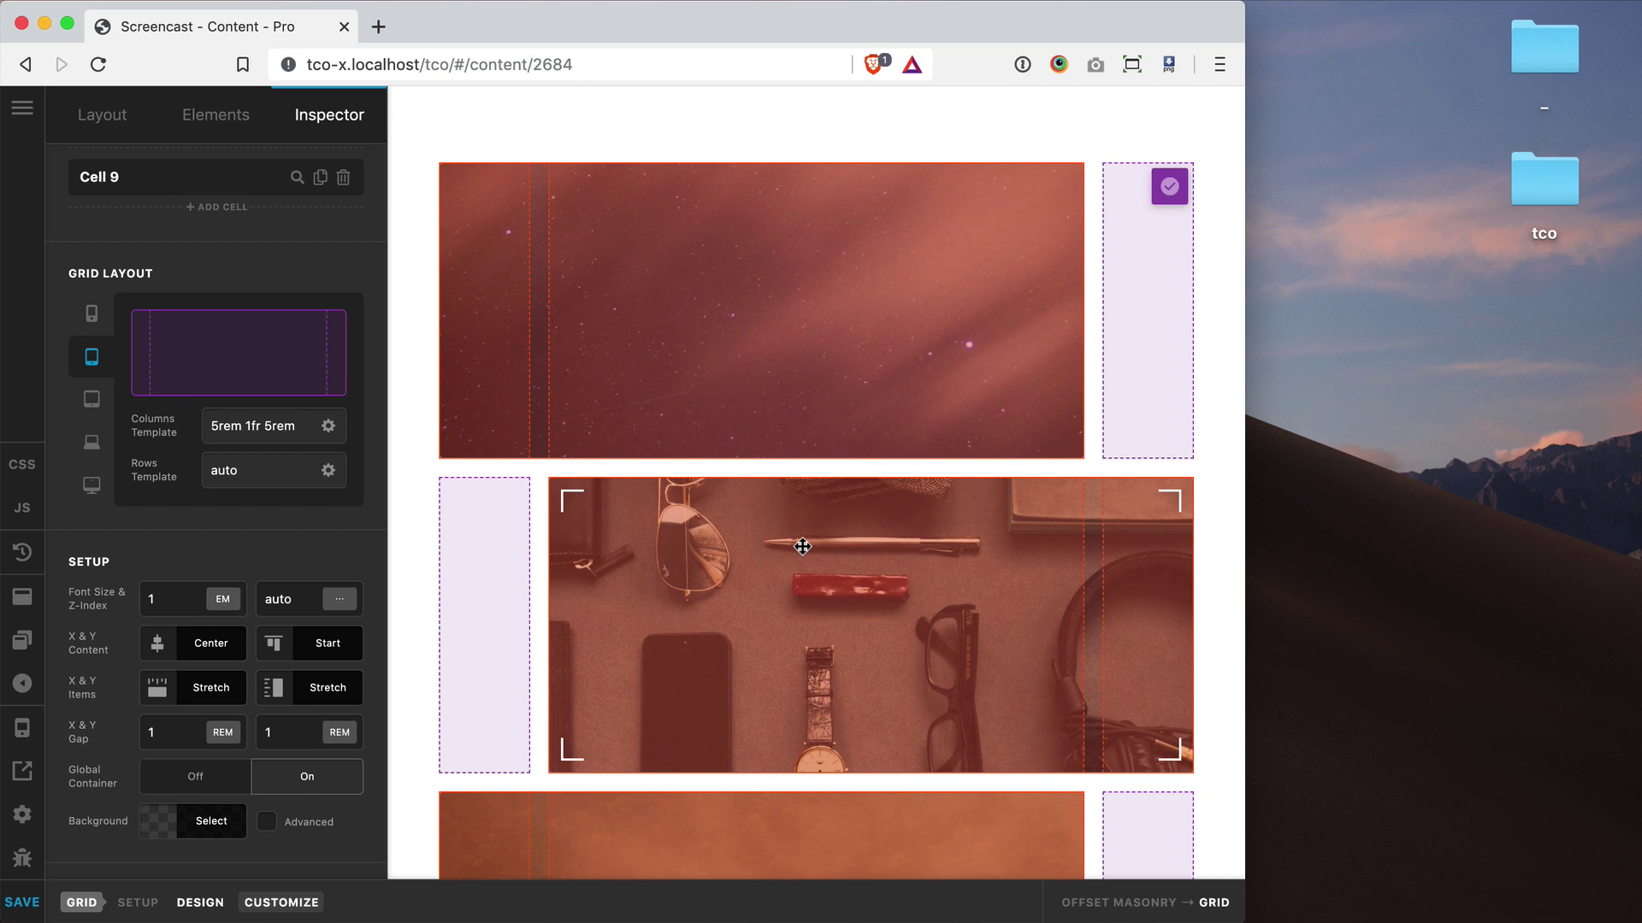
Step: Select Cell 1 and review its tablet placement: column 1, span 2, rows unset
{"action": "left_click", "coordinate": [777, 285]}
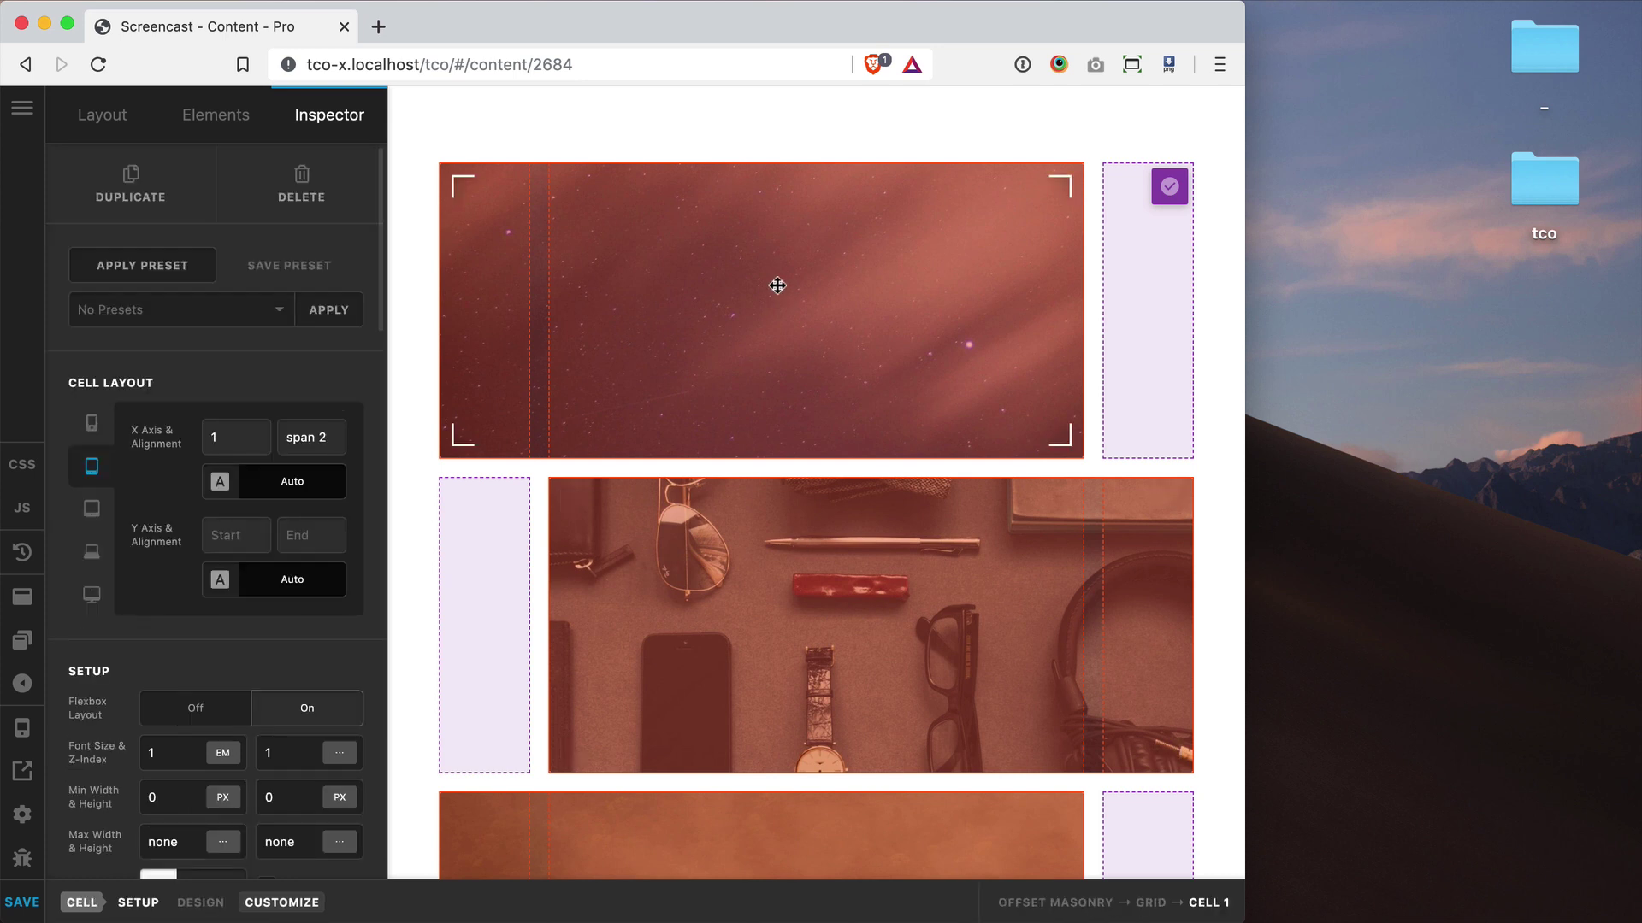
{"action": "left_click", "coordinate": [222, 536]}
{"action": "left_click", "coordinate": [294, 536]}
{"action": "left_click", "coordinate": [239, 537]}
{"action": "left_click", "coordinate": [246, 437]}
{"action": "double_click", "coordinate": [250, 442]}
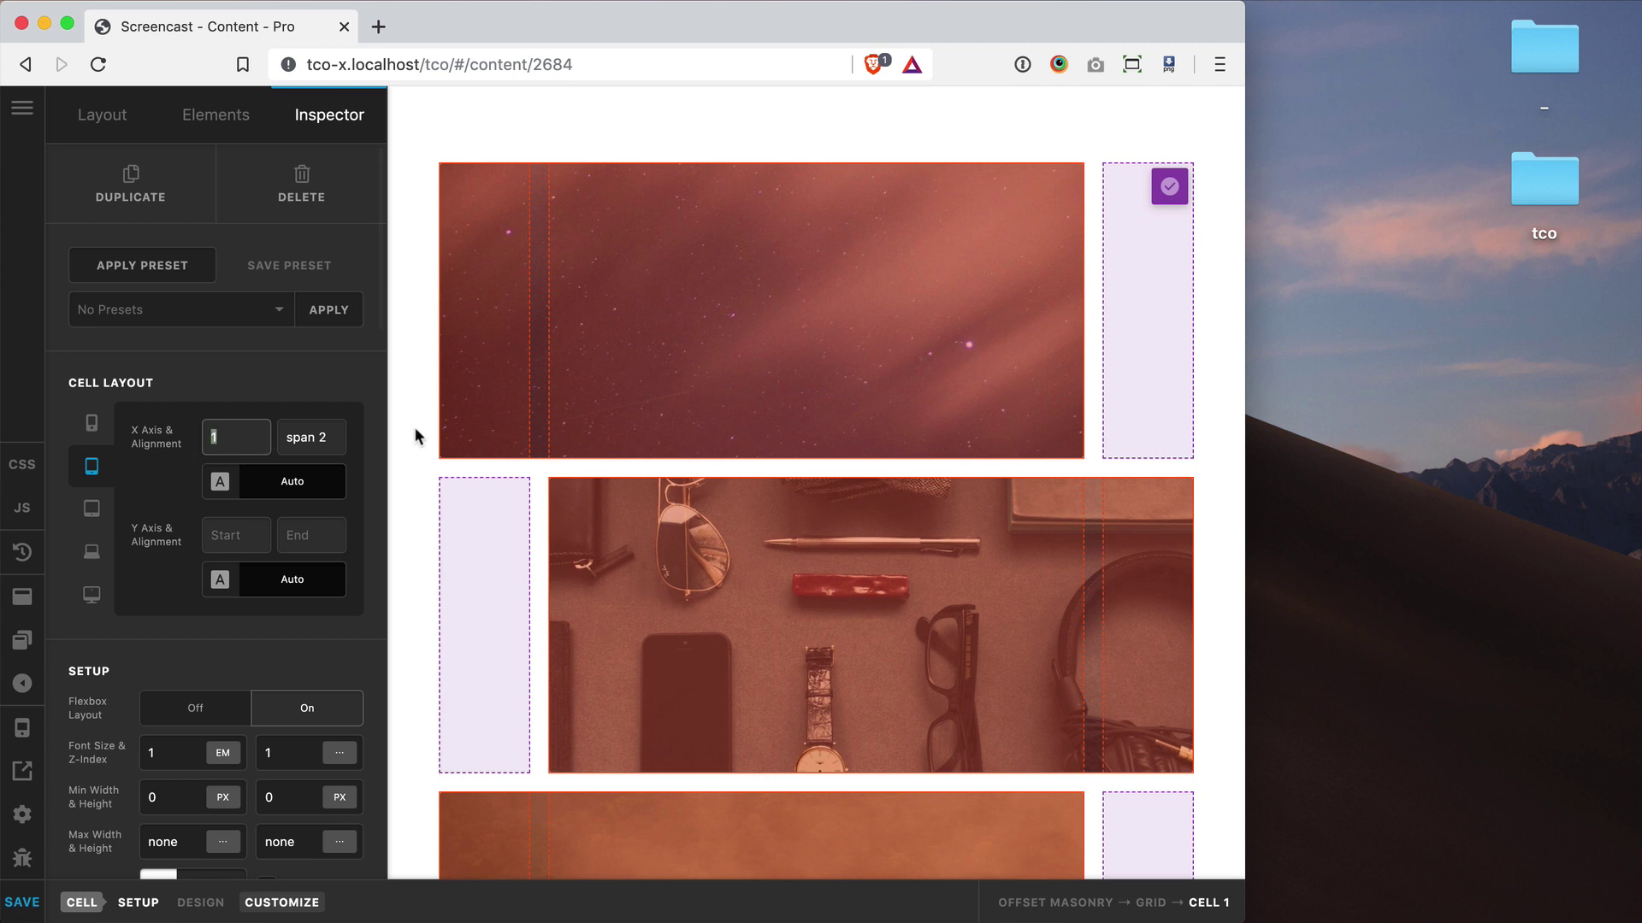
{"action": "left_click", "coordinate": [303, 437]}
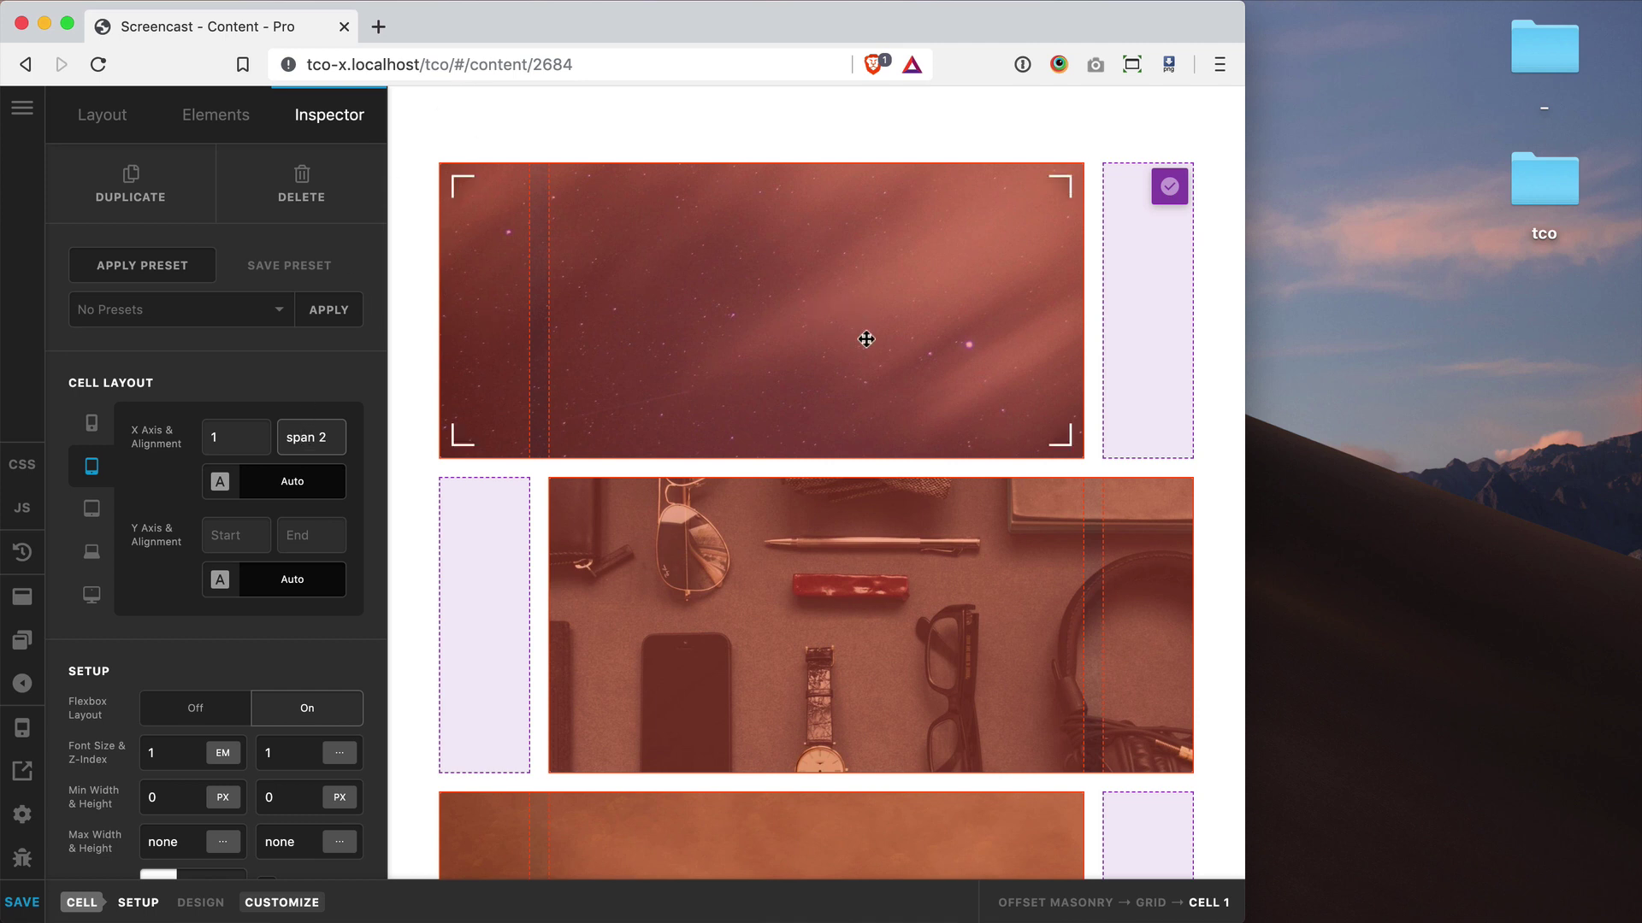
Step: Select Cell 2 and try -1 as its column end, then restore it to 4
{"action": "left_click", "coordinate": [838, 566]}
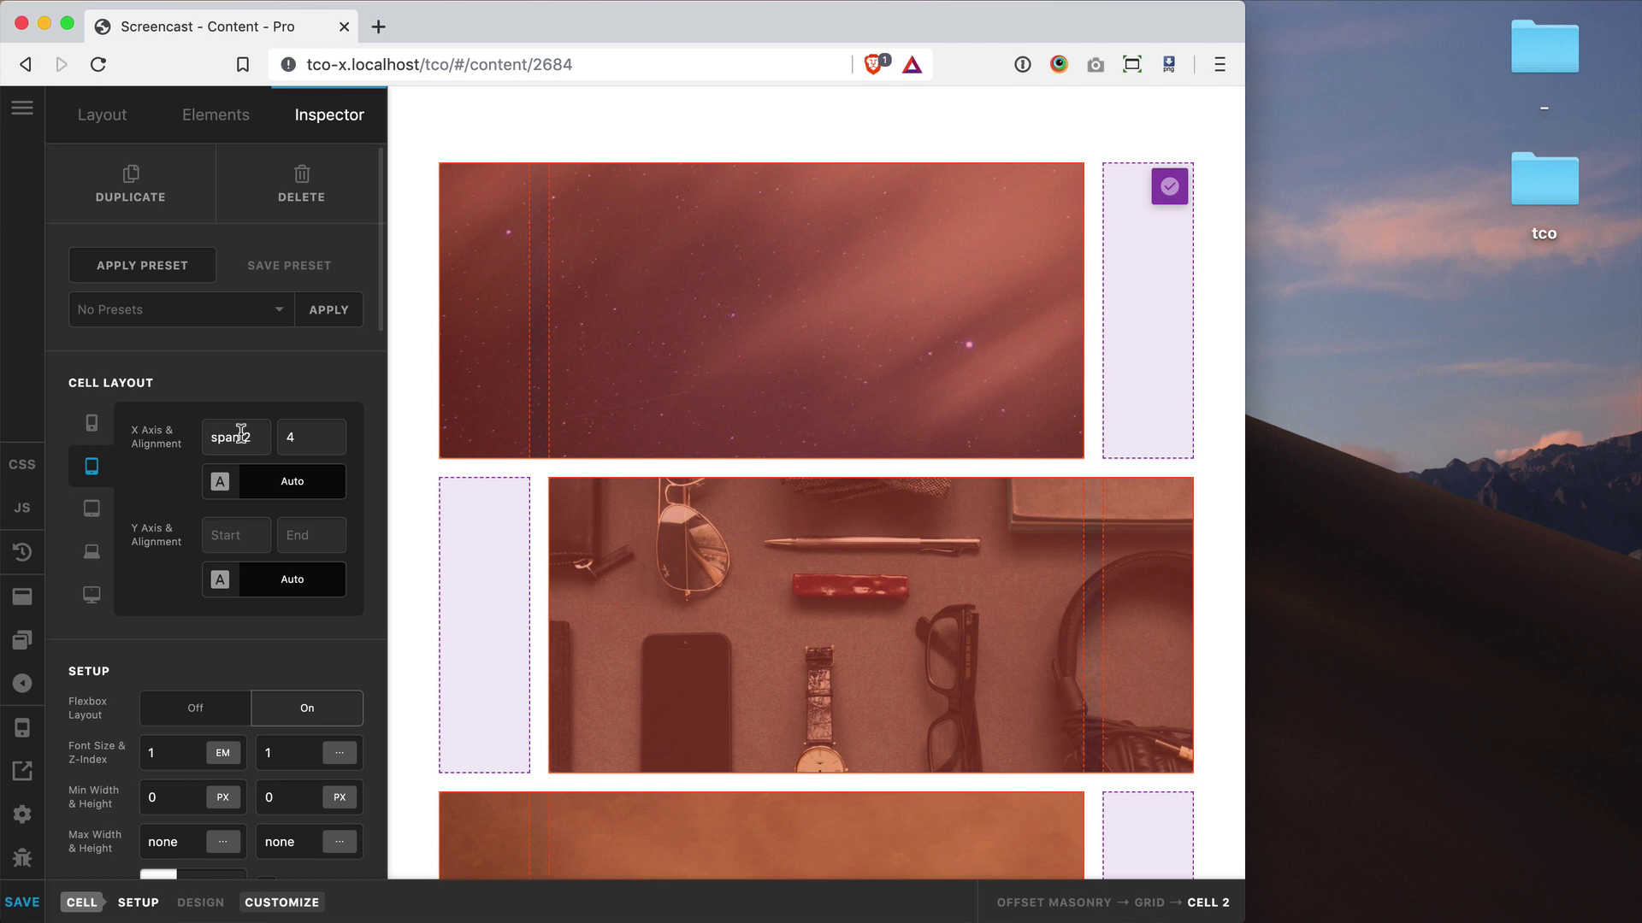
{"action": "double_click", "coordinate": [307, 437]}
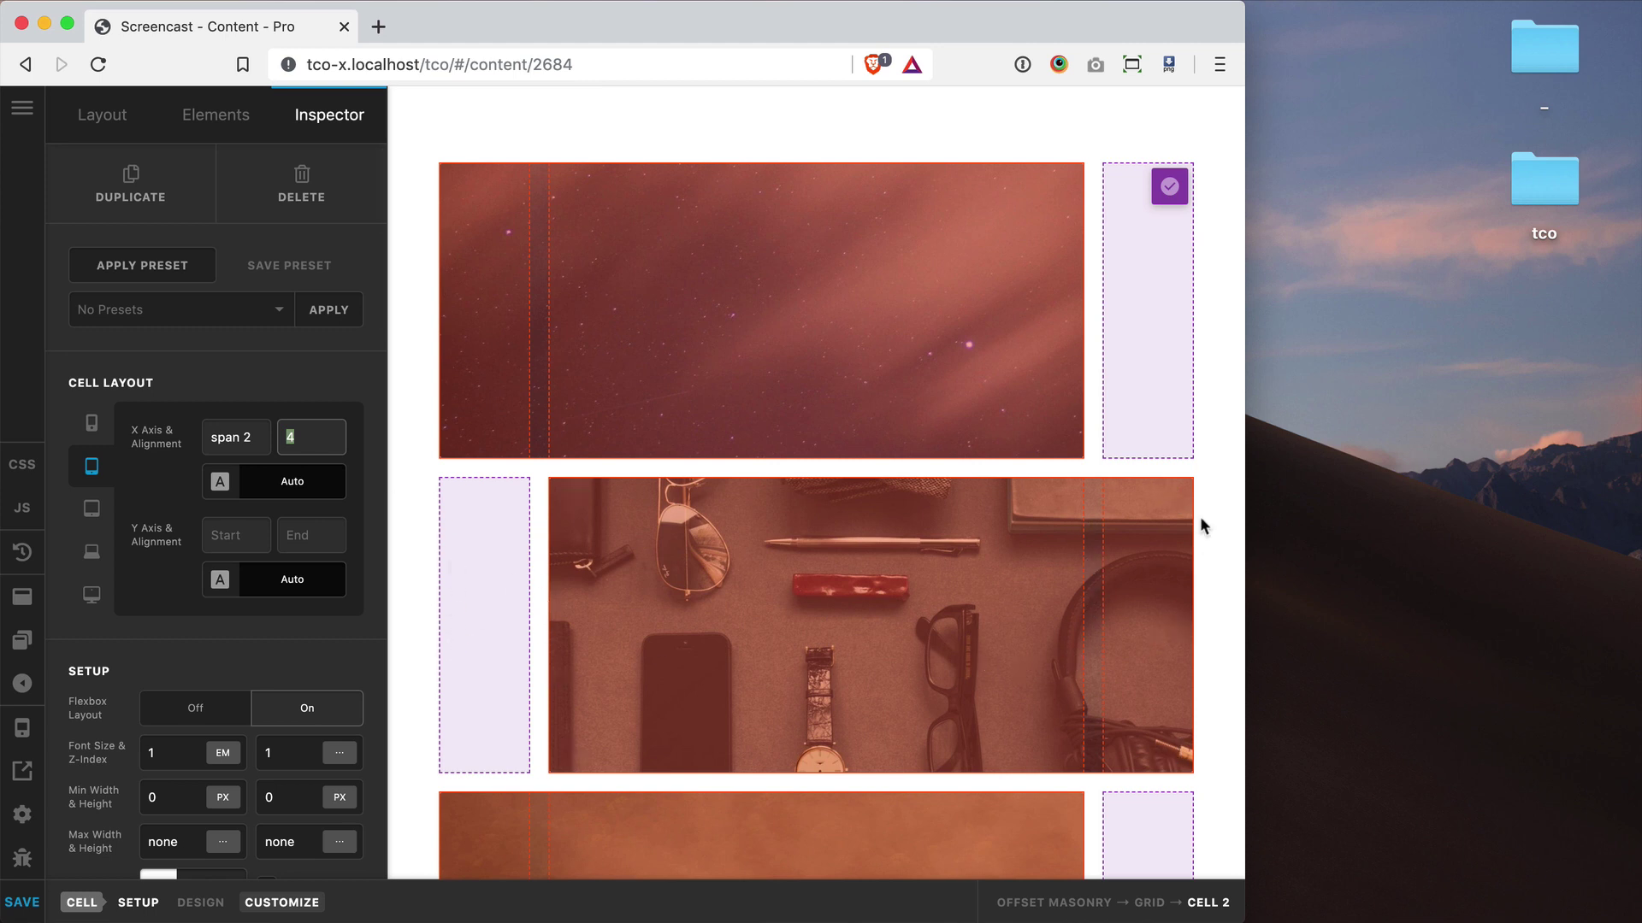
{"action": "left_click", "coordinate": [265, 437]}
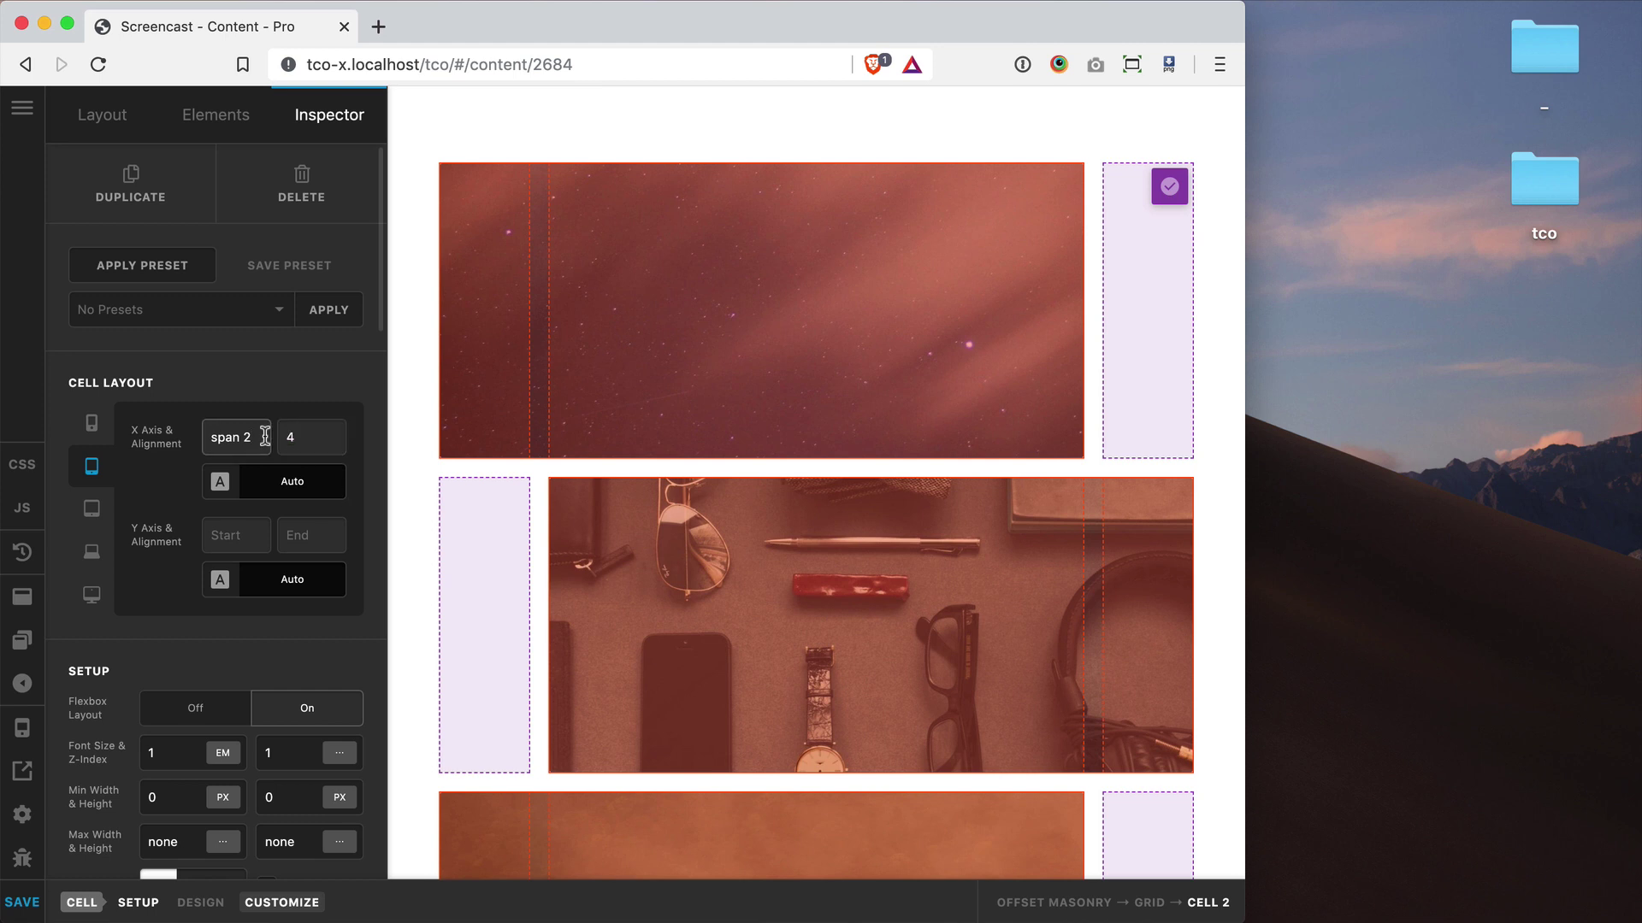
{"action": "left_click", "coordinate": [310, 437]}
{"action": "type", "text": "-1"}
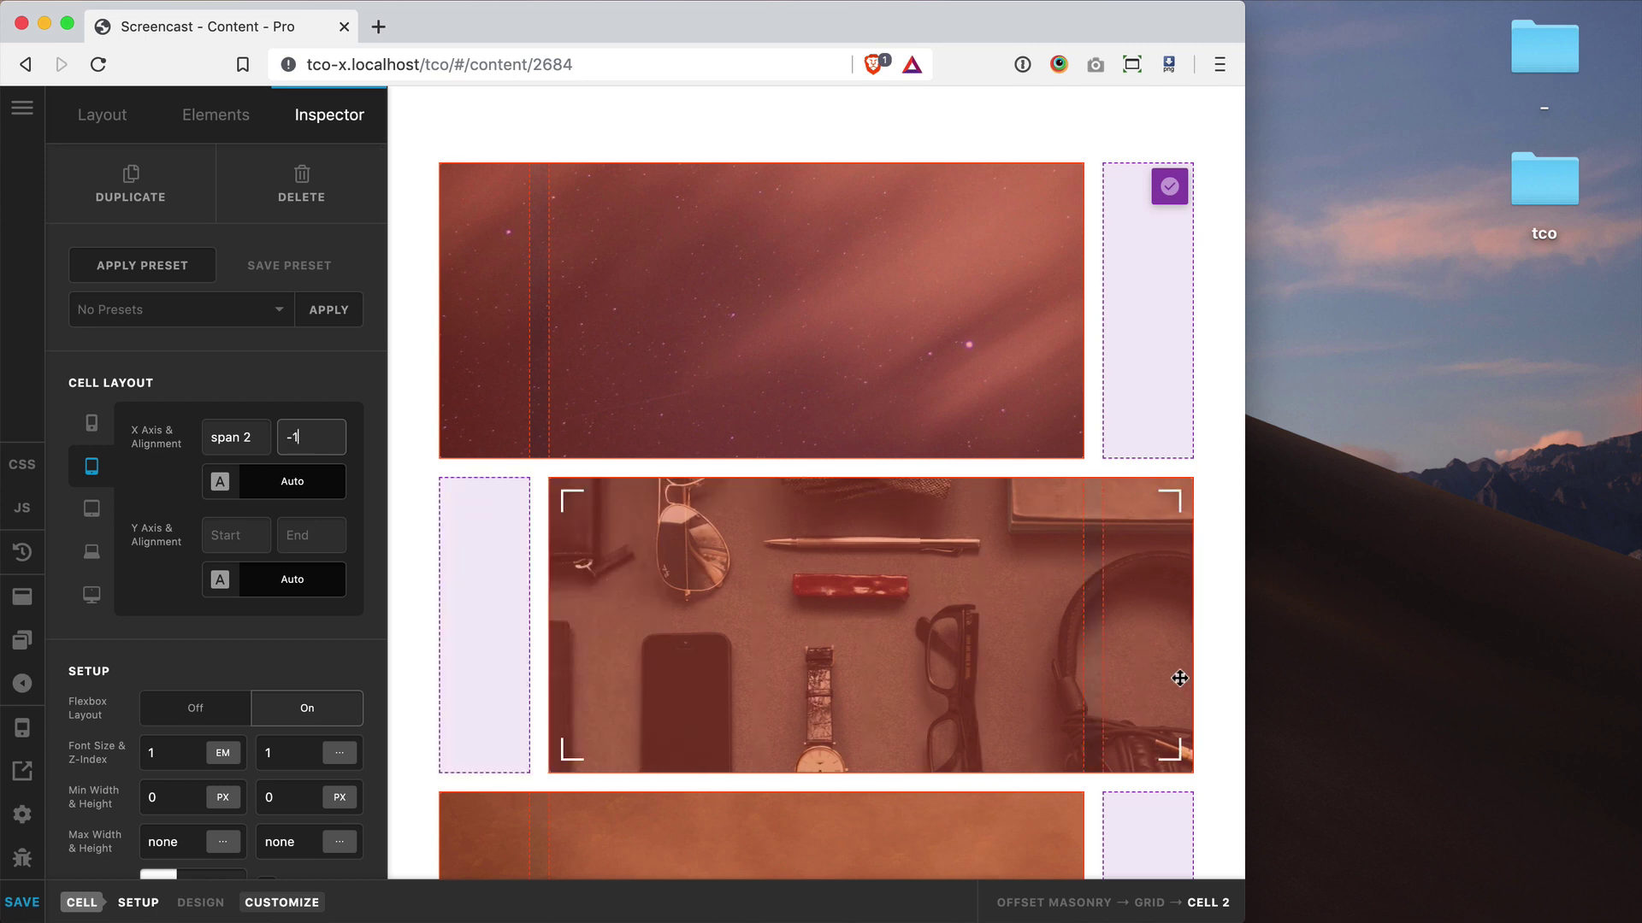
{"action": "key", "text": "BackSpace"}
{"action": "key", "text": "BackSpace"}
{"action": "type", "text": "4"}
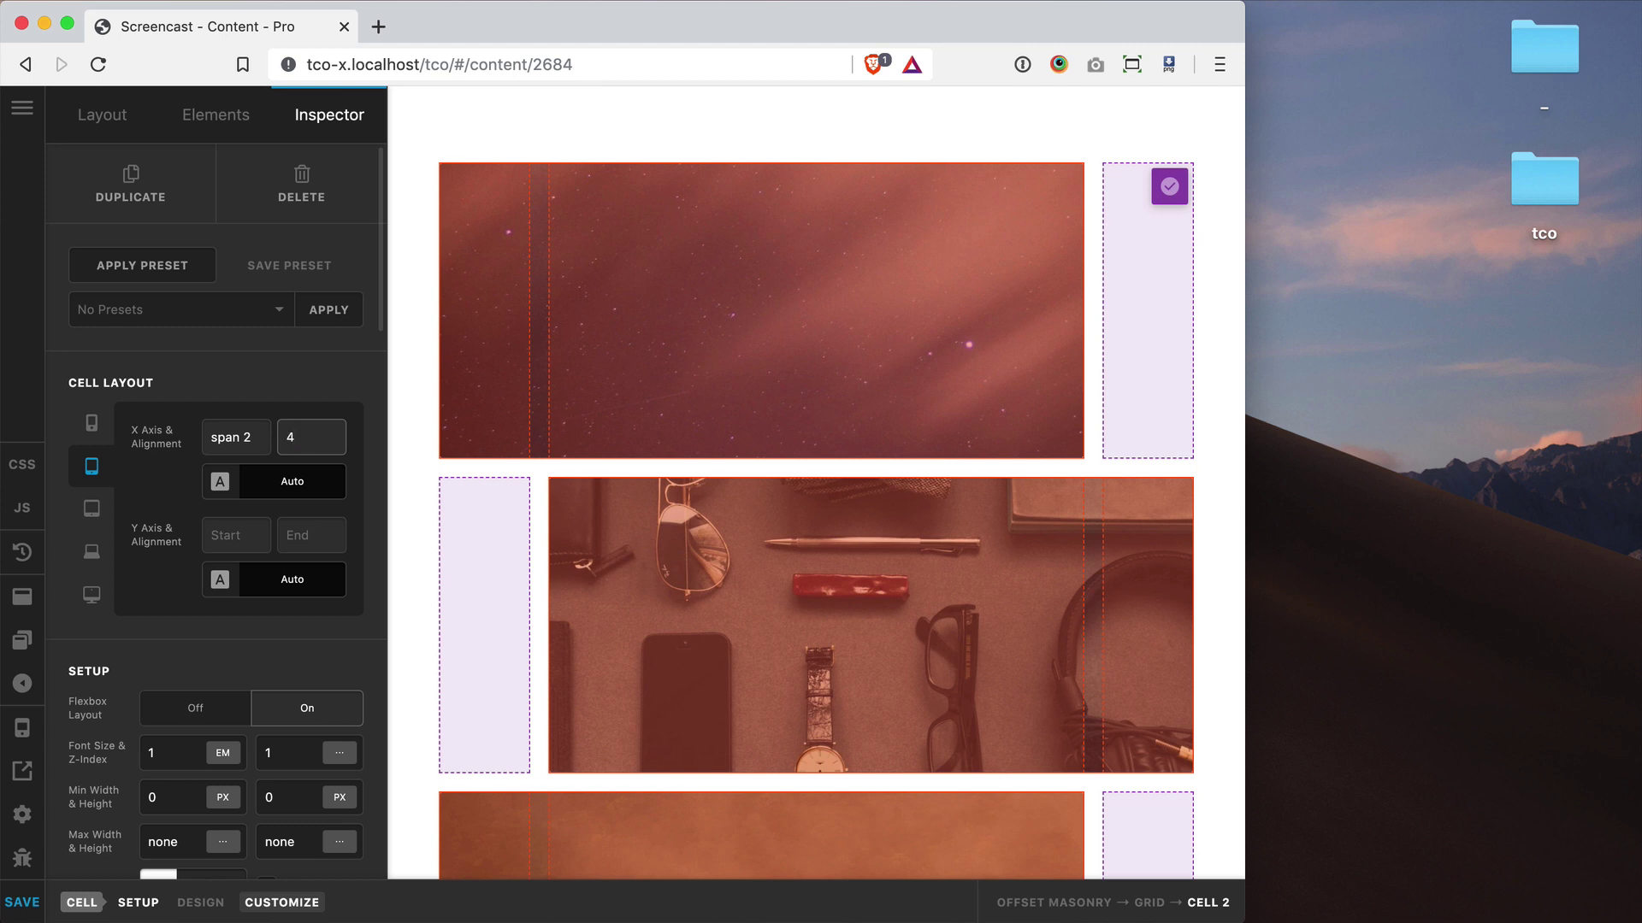
Step: Duplicate the offset middle image cell
{"action": "scroll", "coordinate": [769, 441], "scroll_direction": "down", "scroll_amount": 3}
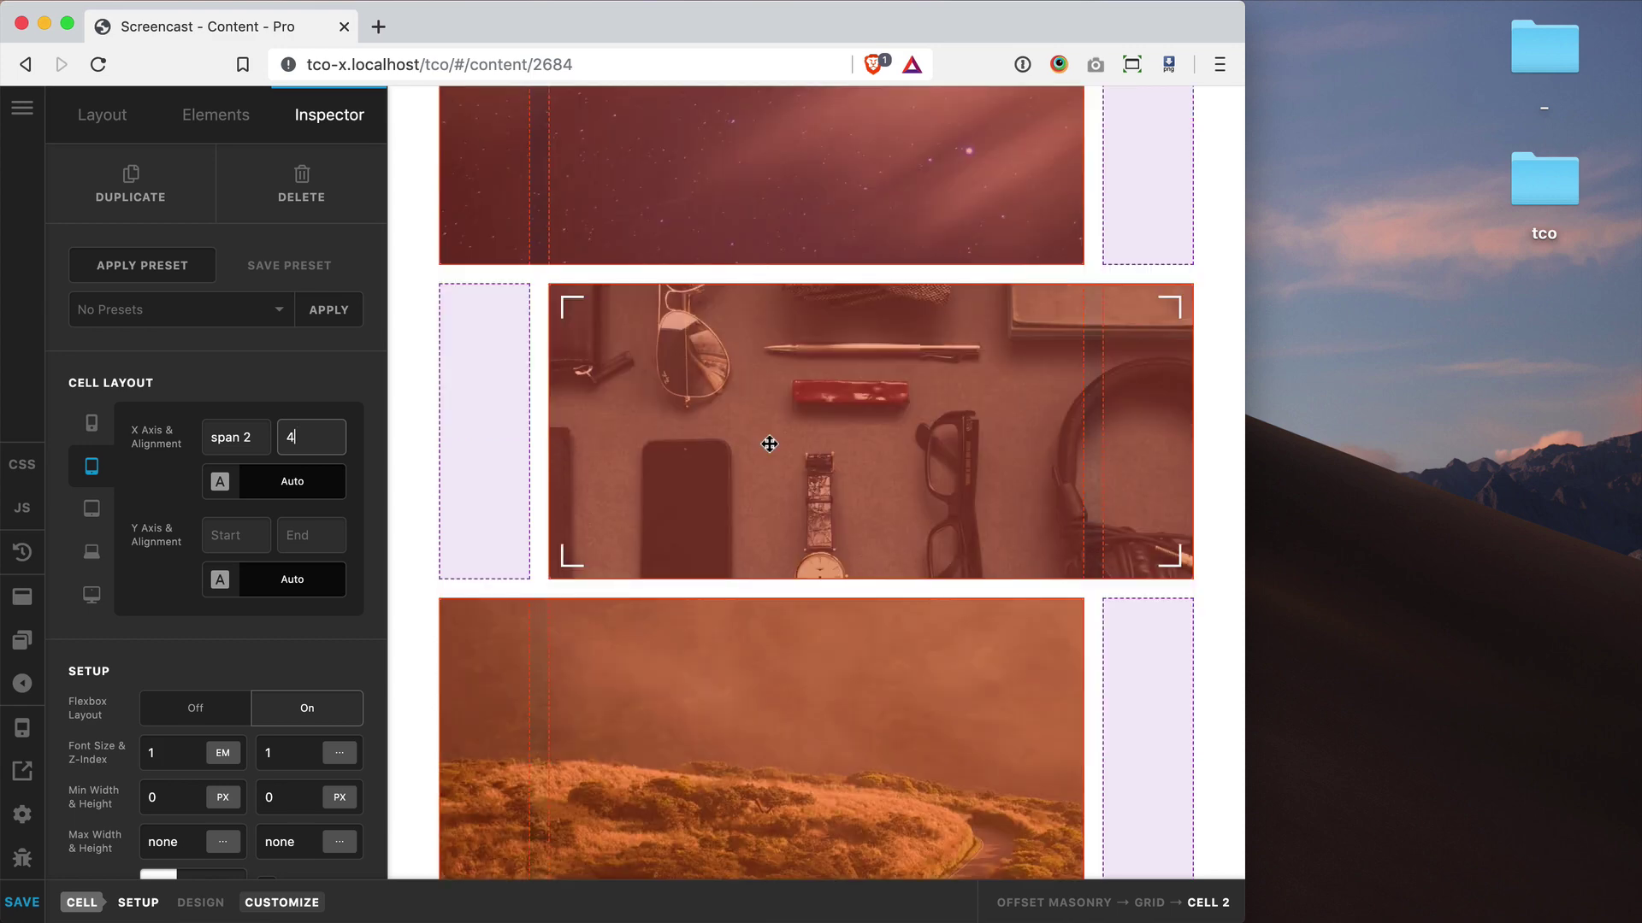
{"action": "left_click", "coordinate": [135, 197]}
{"action": "scroll", "coordinate": [820, 453], "scroll_direction": "down", "scroll_amount": 5}
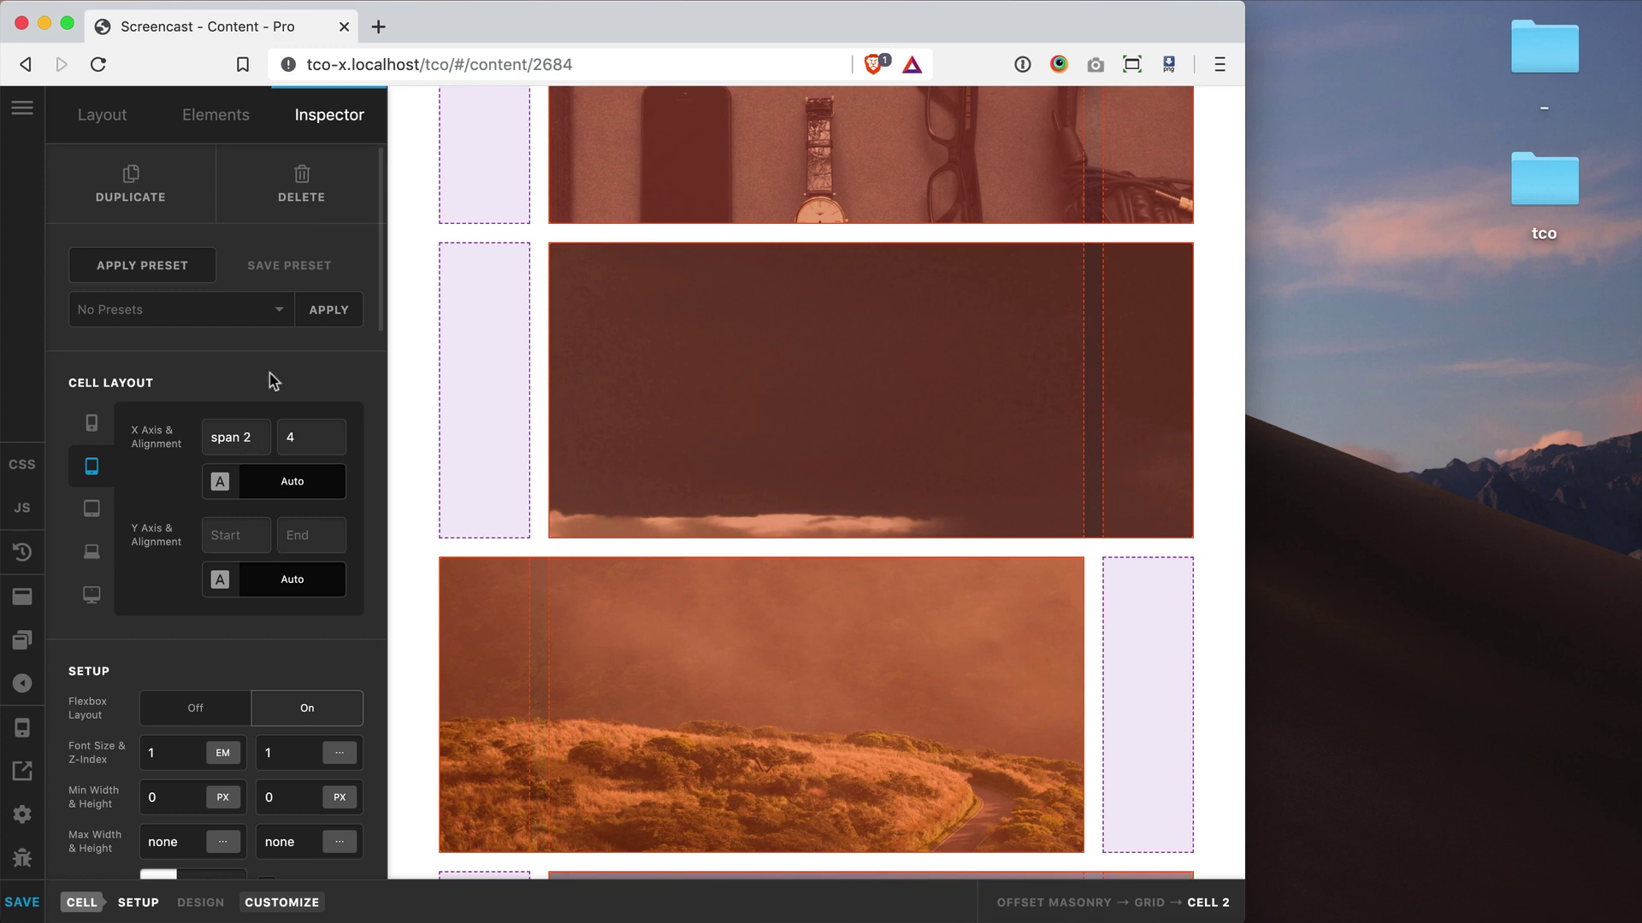
Step: Delete the selected product photo cell, turn off the grid overlay, and select the grid
{"action": "left_click", "coordinate": [290, 190]}
{"action": "scroll", "coordinate": [729, 440], "scroll_direction": "up", "scroll_amount": 2}
{"action": "scroll", "coordinate": [729, 440], "scroll_direction": "up", "scroll_amount": 2}
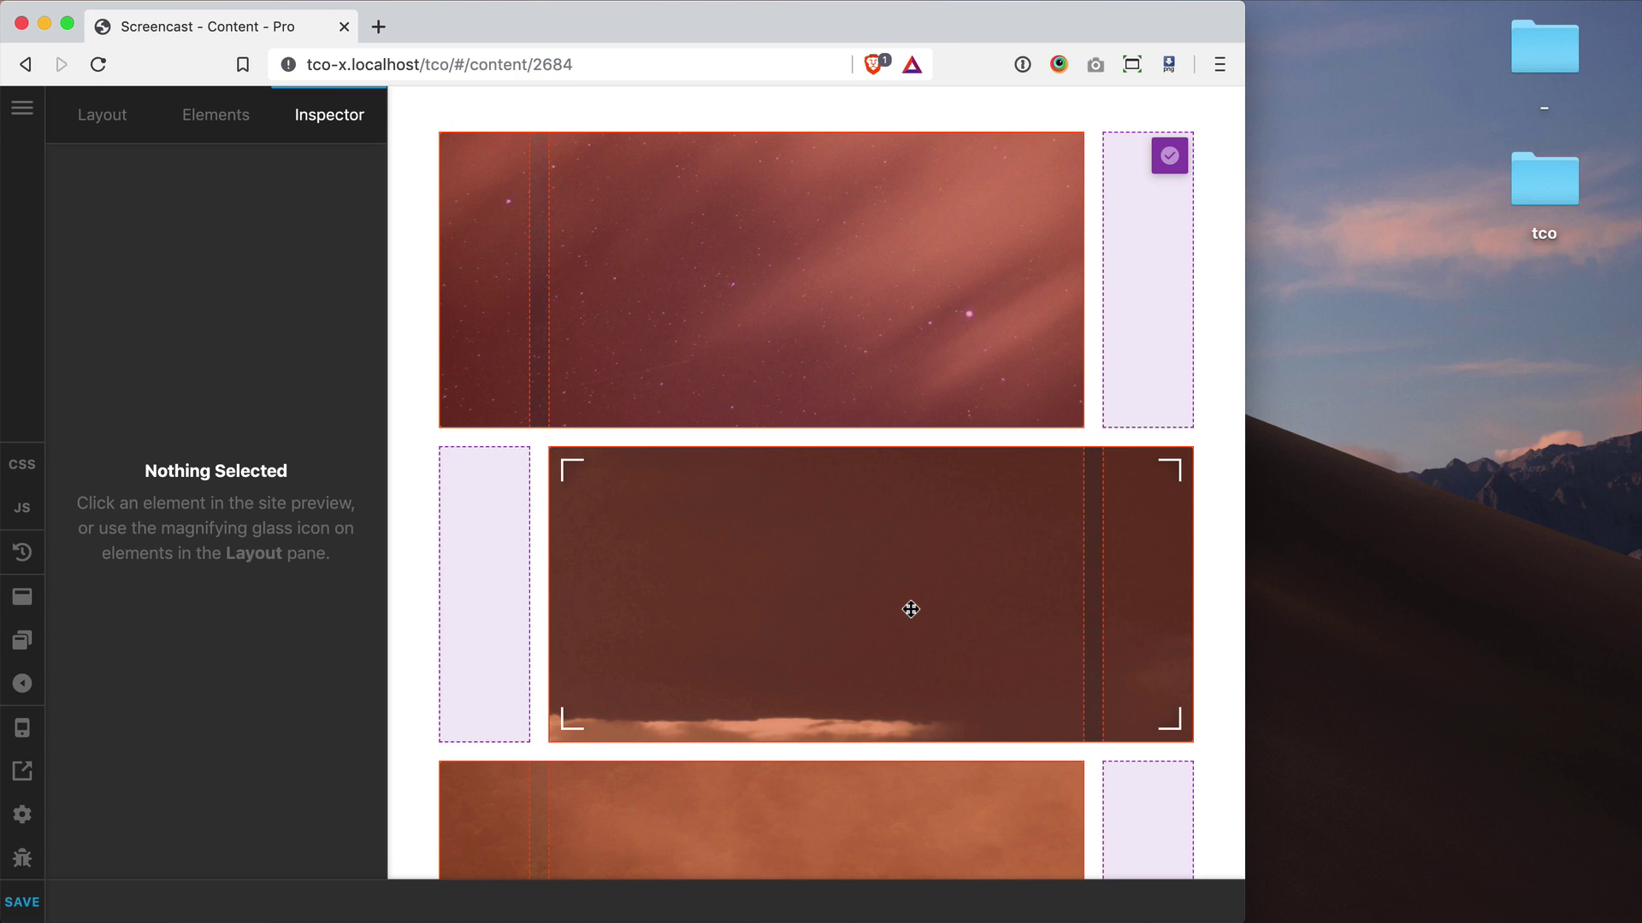
{"action": "left_click", "coordinate": [1168, 157]}
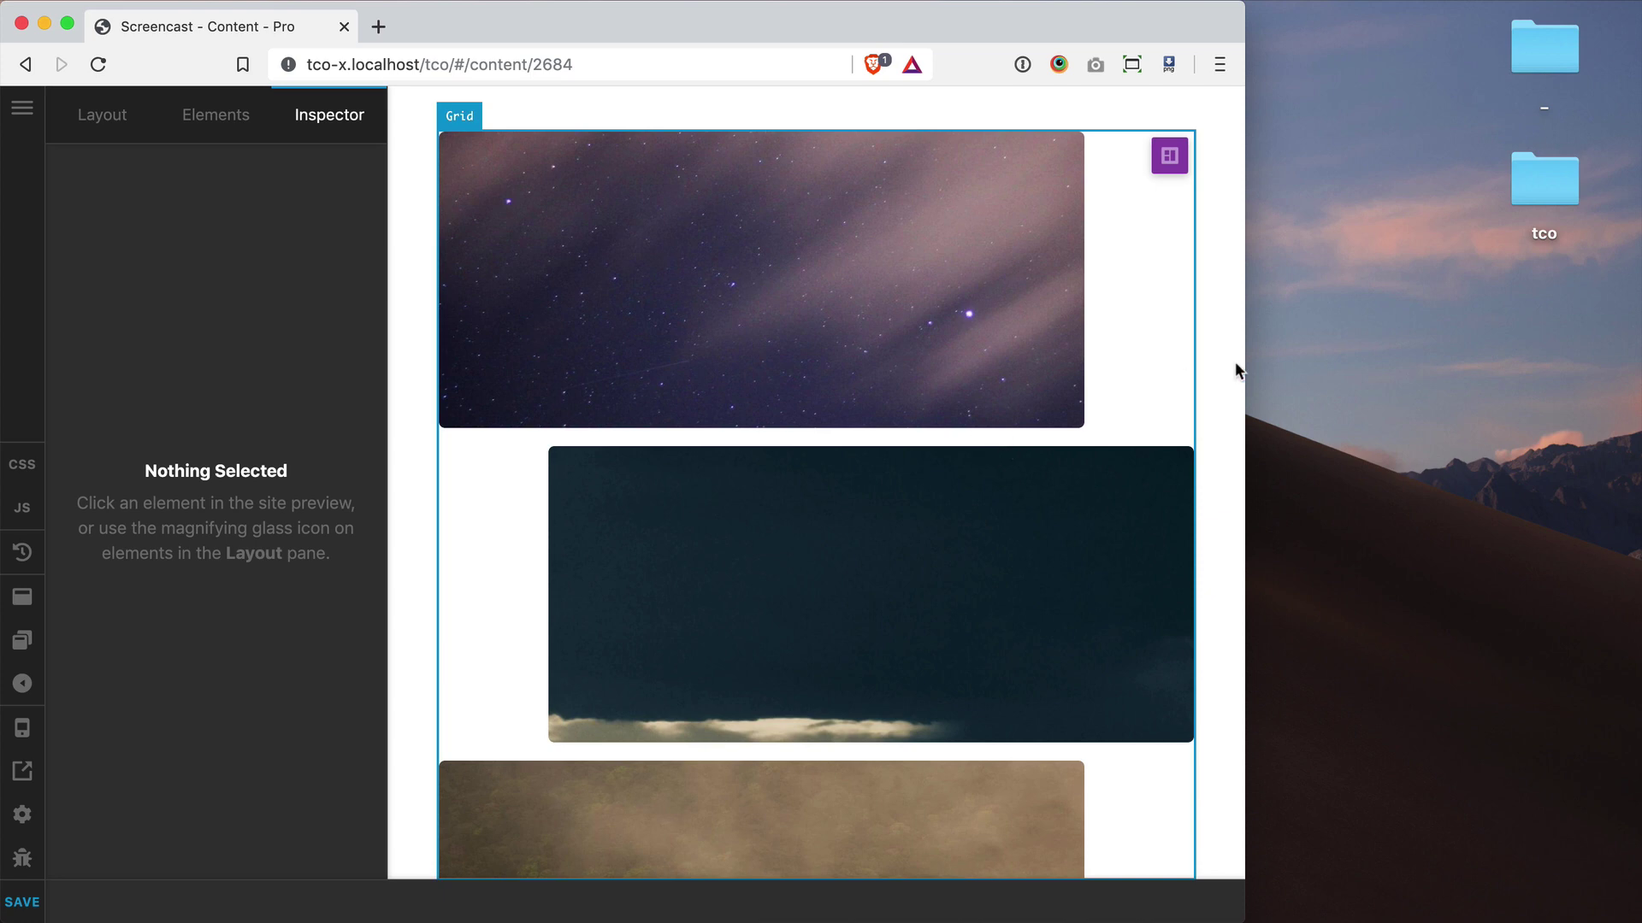
{"action": "left_click", "coordinate": [978, 439]}
Step: Narrow to mobile width and check the 1rem 1fr 1rem columns template with the overlay
{"action": "left_click_drag", "start_coordinate": [1244, 363], "coordinate": [894, 381]}
{"action": "scroll", "coordinate": [327, 578], "scroll_direction": "down", "scroll_amount": 10}
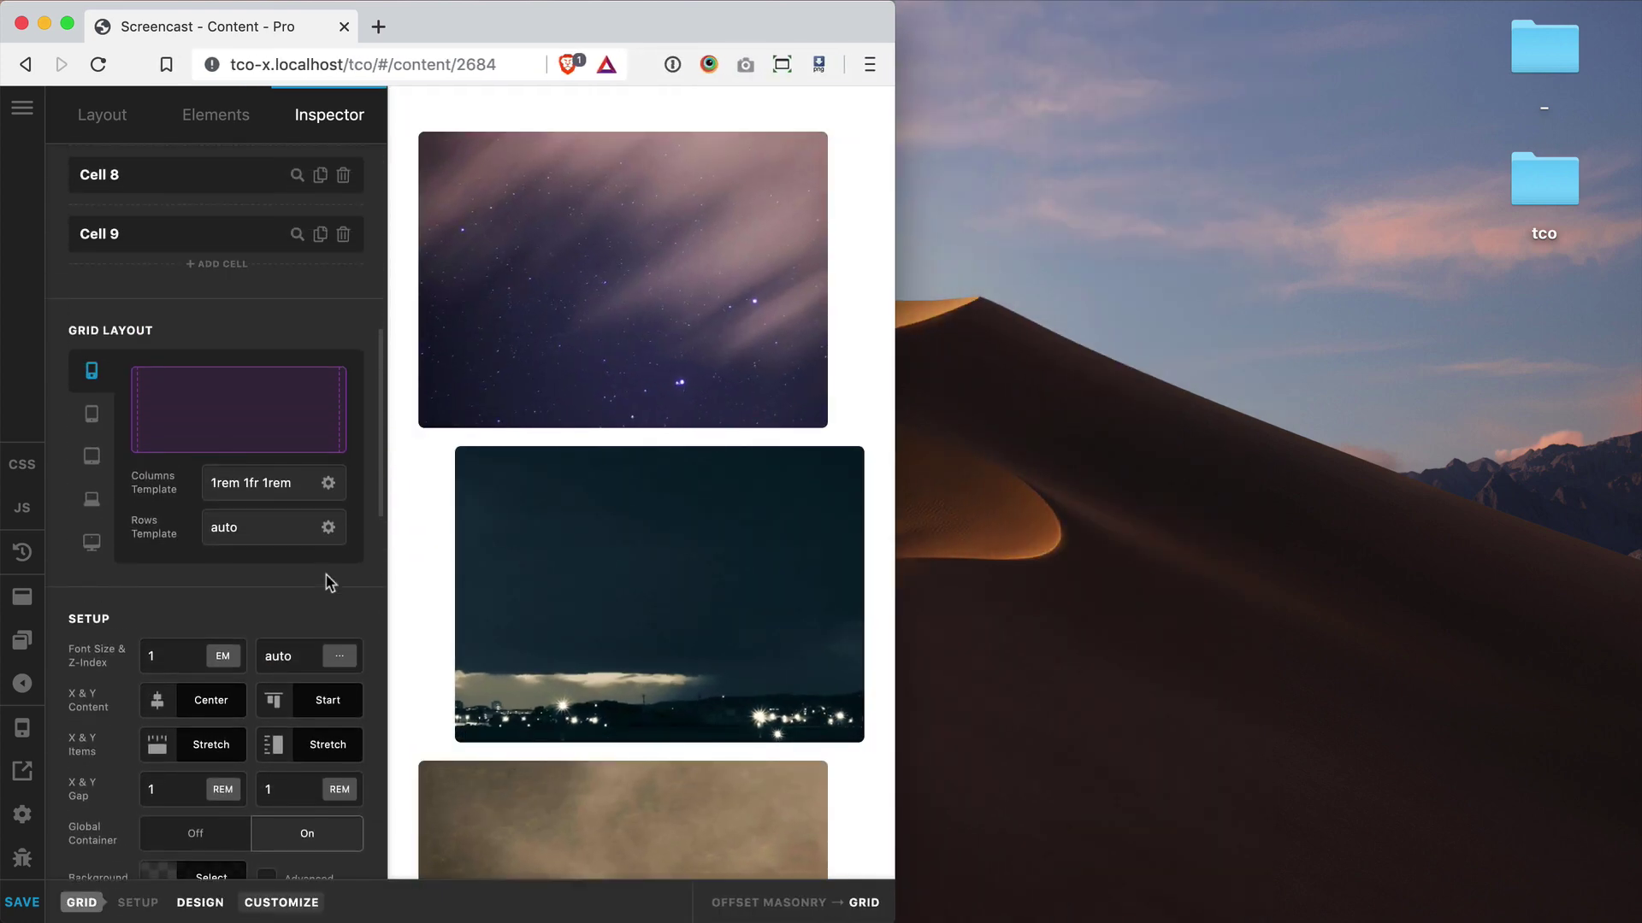
{"action": "left_click", "coordinate": [285, 483]}
{"action": "left_click", "coordinate": [841, 157]}
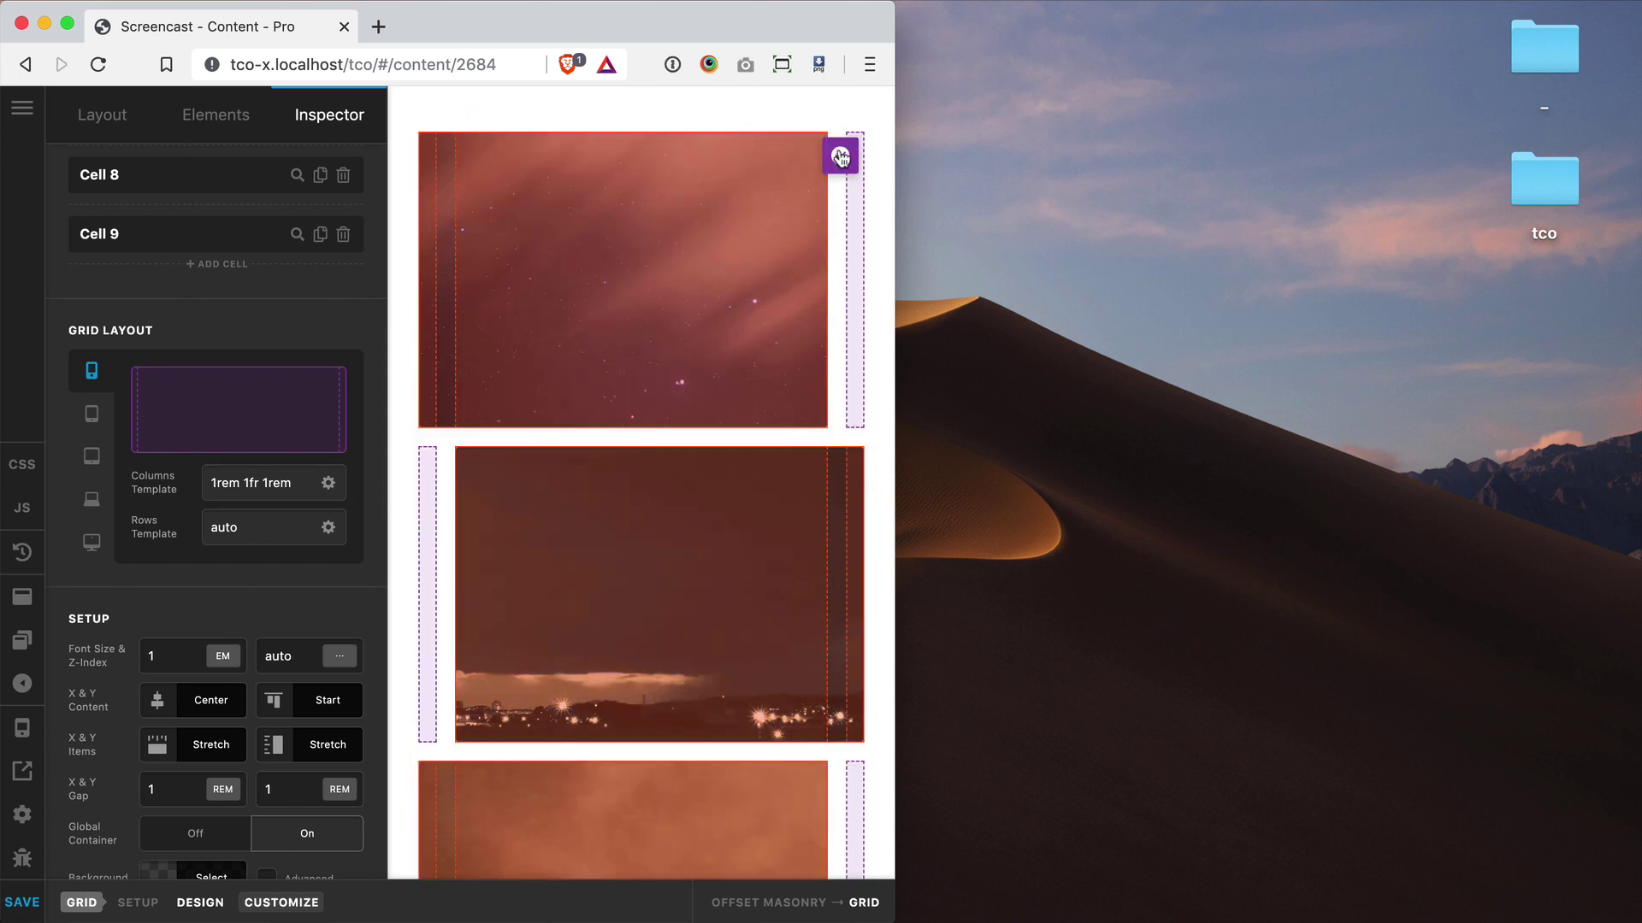
{"action": "left_click", "coordinate": [840, 157]}
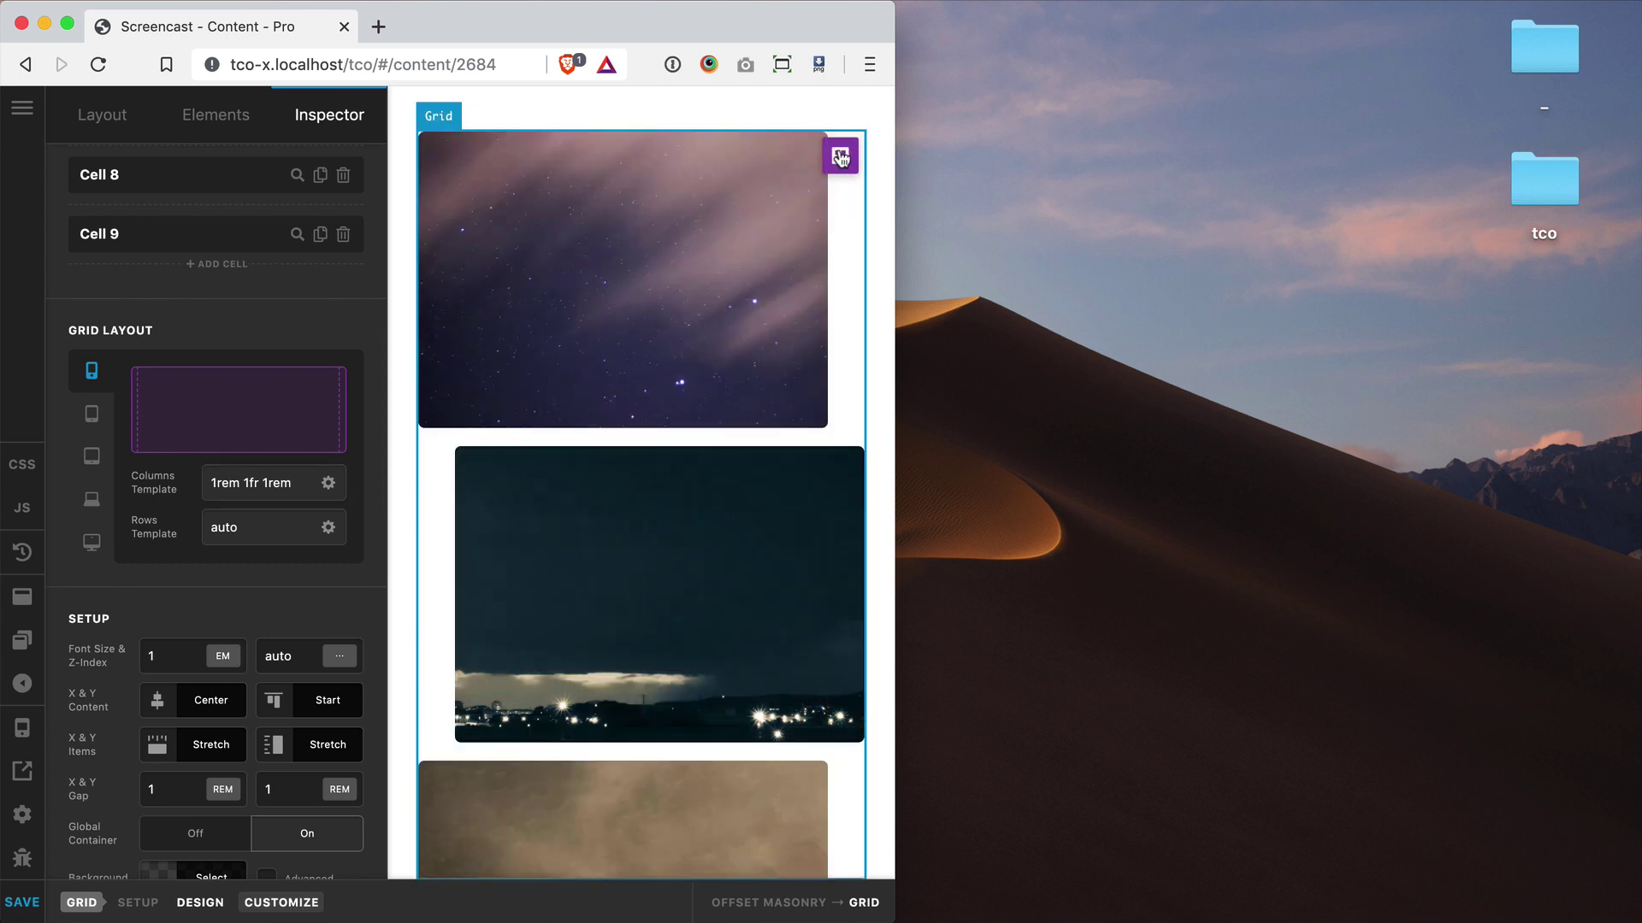
{"action": "left_click_drag", "start_coordinate": [893, 284], "coordinate": [1634, 336]}
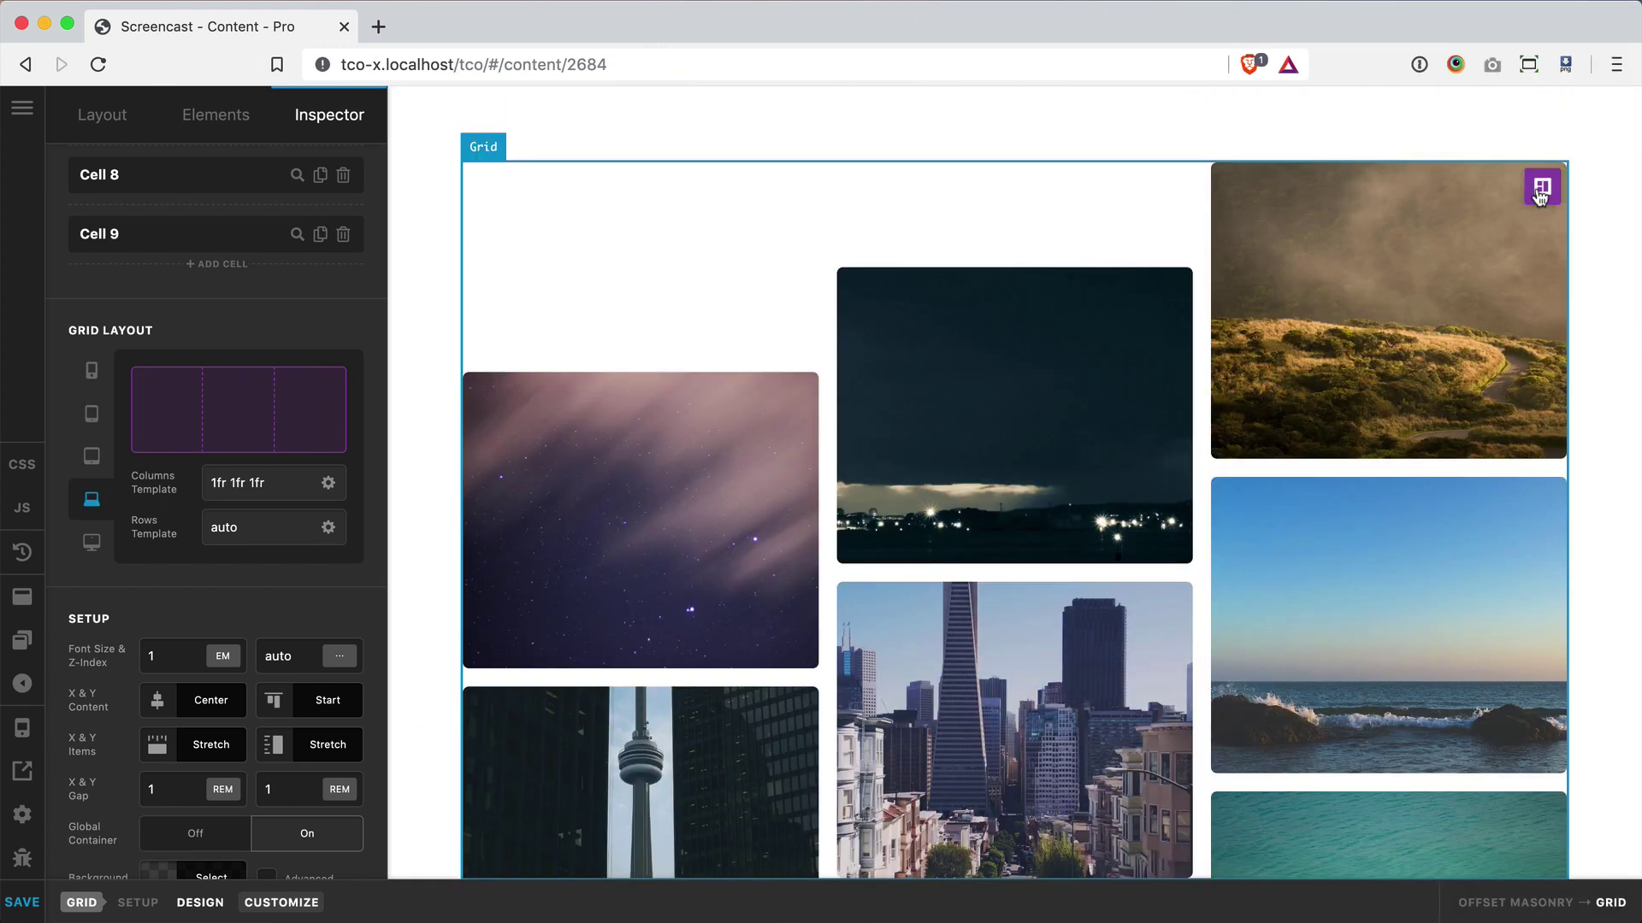